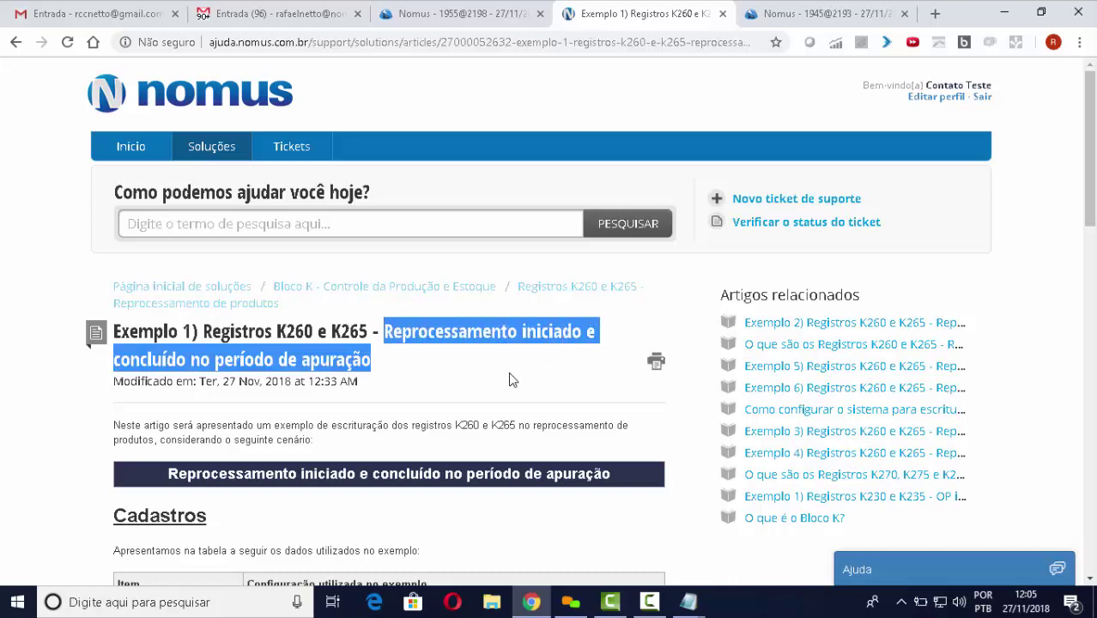
# Read the introduction and scenario heading of the Exemplo 1 article on records K260 and K265.
pyautogui.scroll(-2, 513, 378)
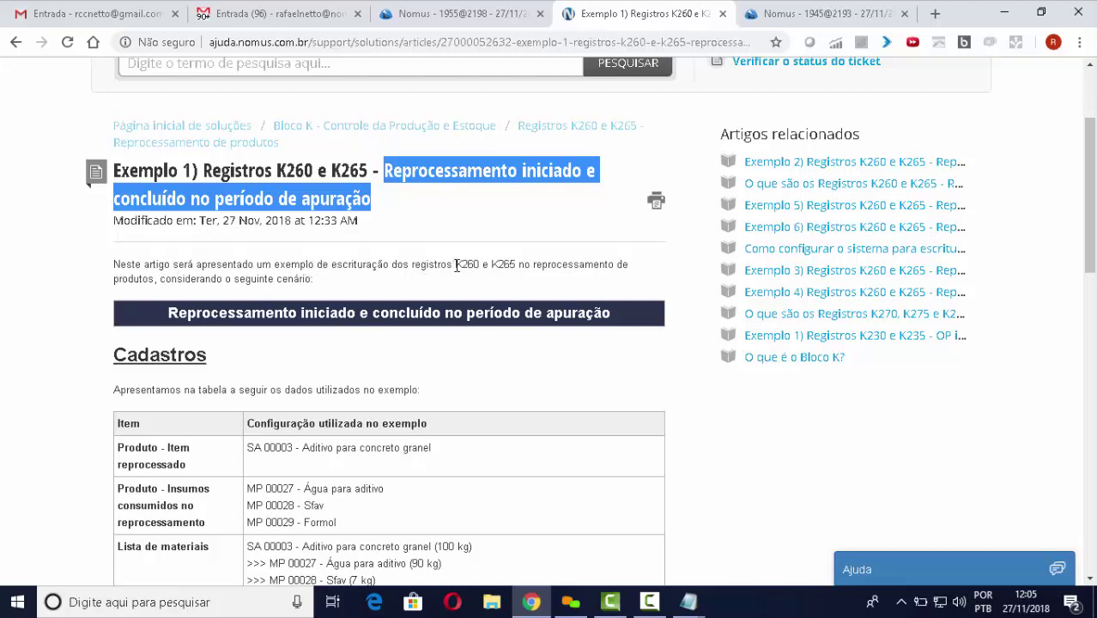
pyautogui.moveTo(518, 266); pyautogui.dragTo(505, 285)
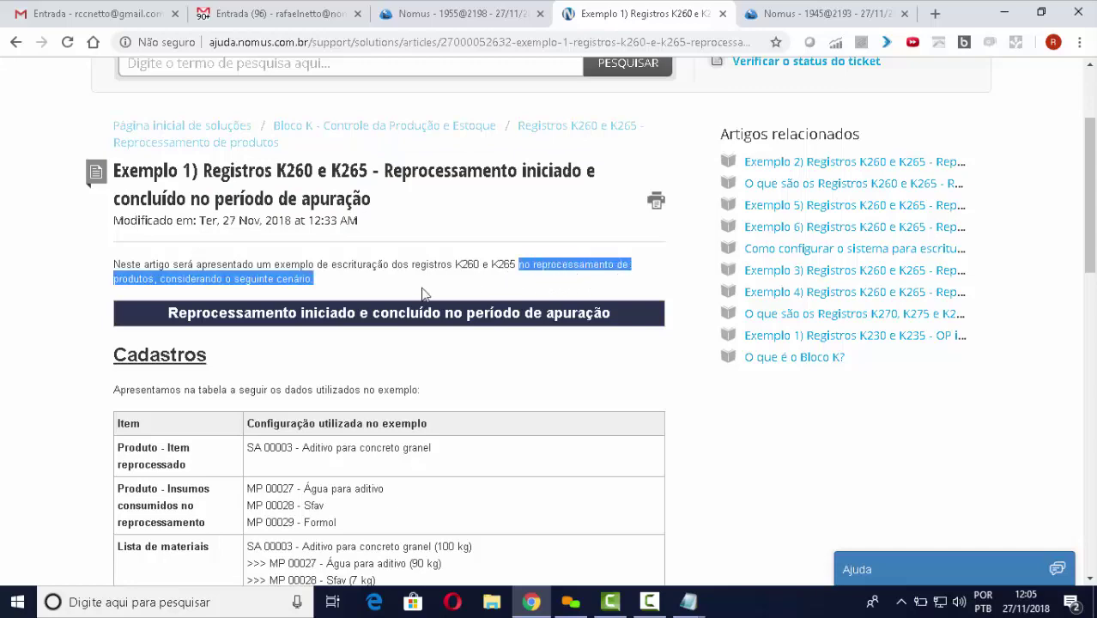
pyautogui.scroll(-1, 423, 294)
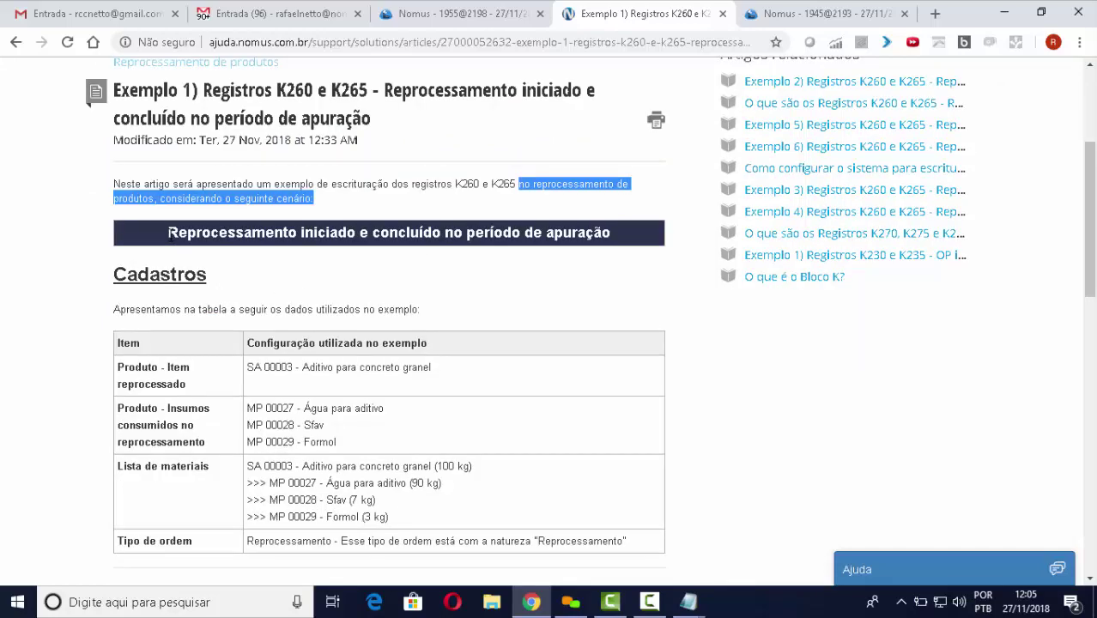
pyautogui.moveTo(169, 234); pyautogui.dragTo(615, 233)
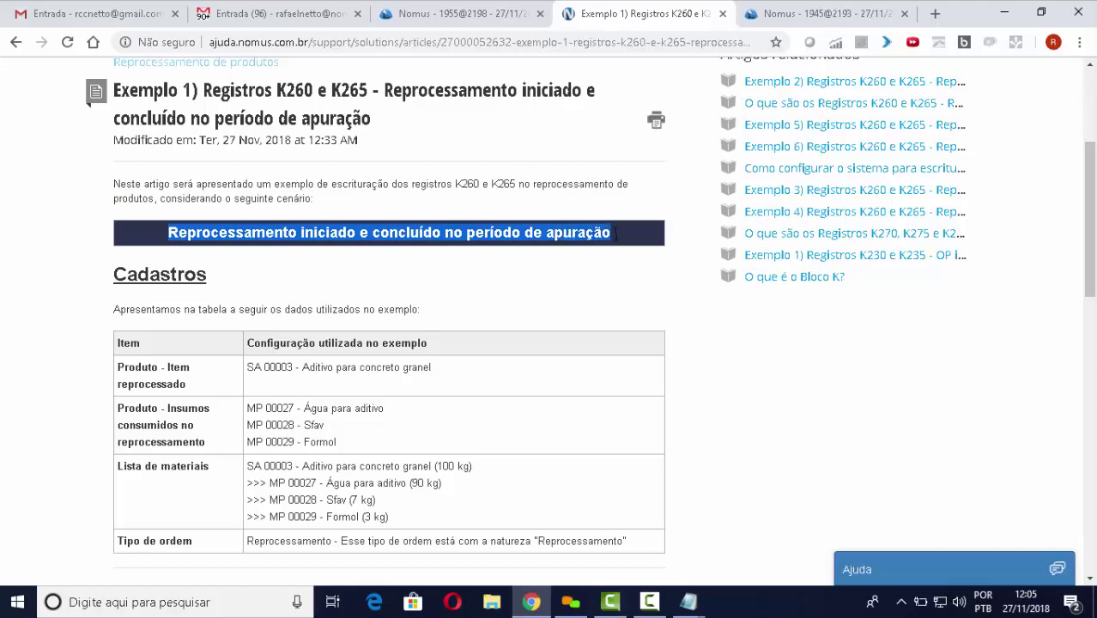
pyautogui.scroll(-1, 369, 275)
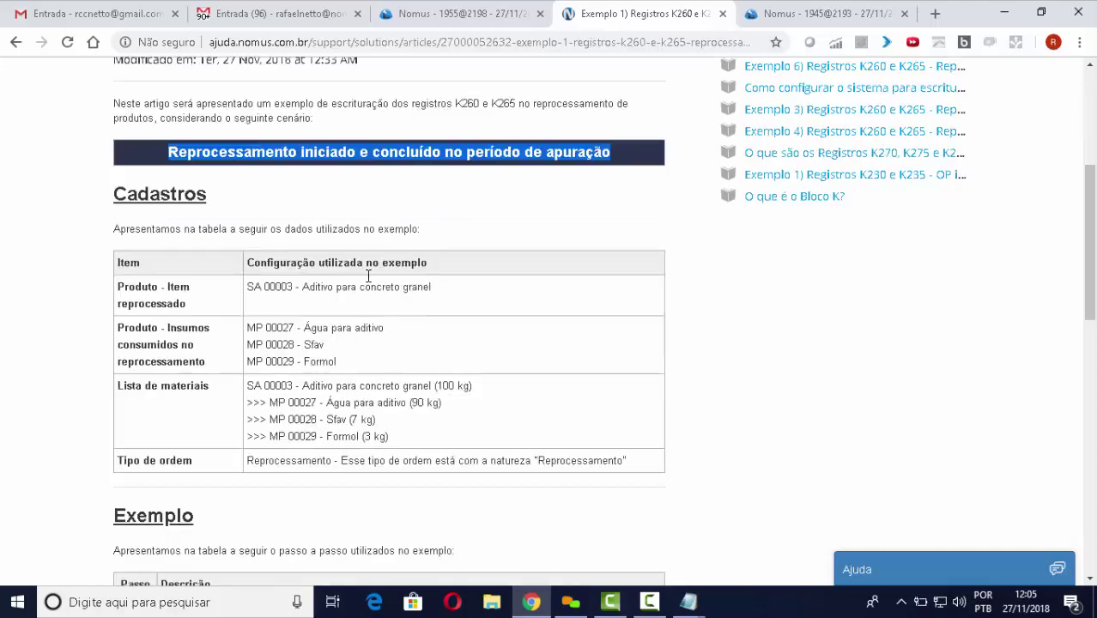
# Review the reprocessed product and the consumed input materials in the article's Cadastros table.
pyautogui.click(115, 194)
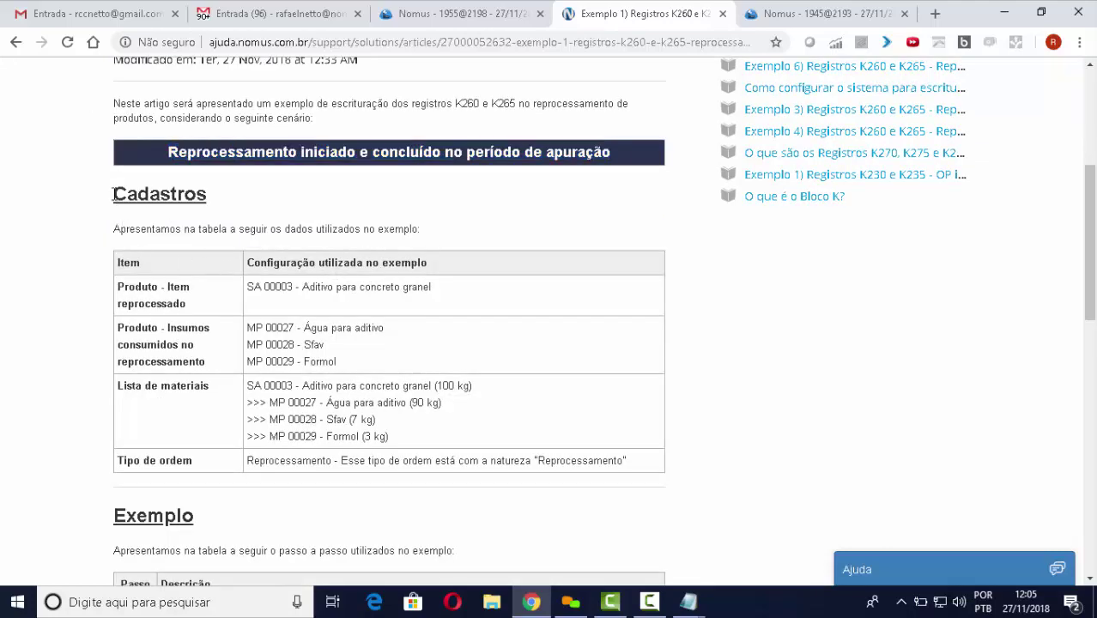
pyautogui.moveTo(115, 194); pyautogui.dragTo(210, 205)
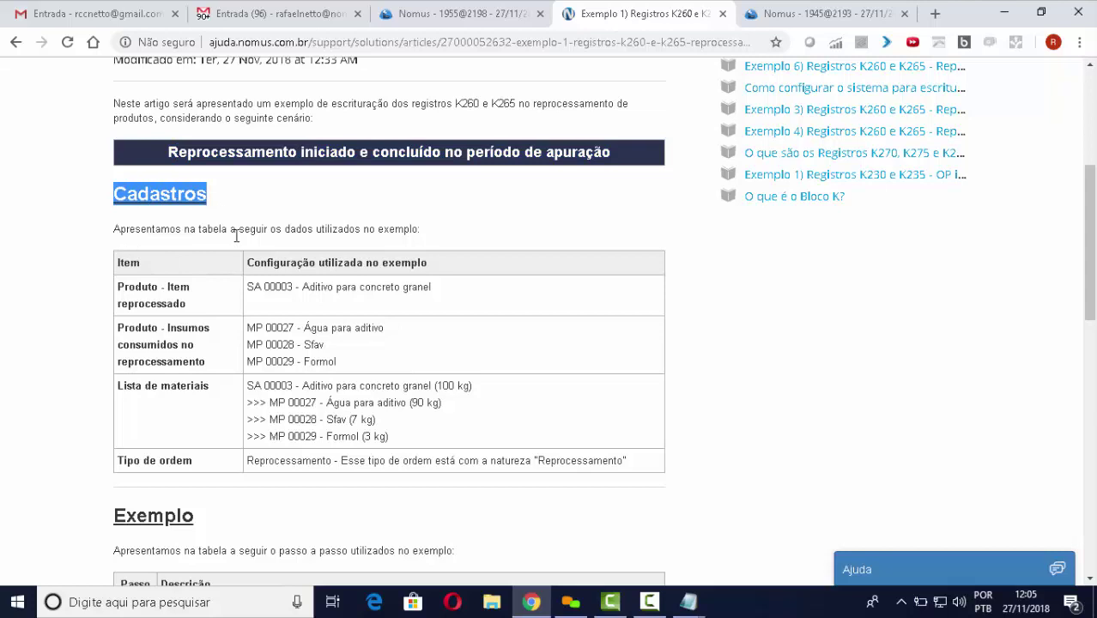
pyautogui.click(191, 306)
pyautogui.moveTo(183, 304); pyautogui.dragTo(117, 291)
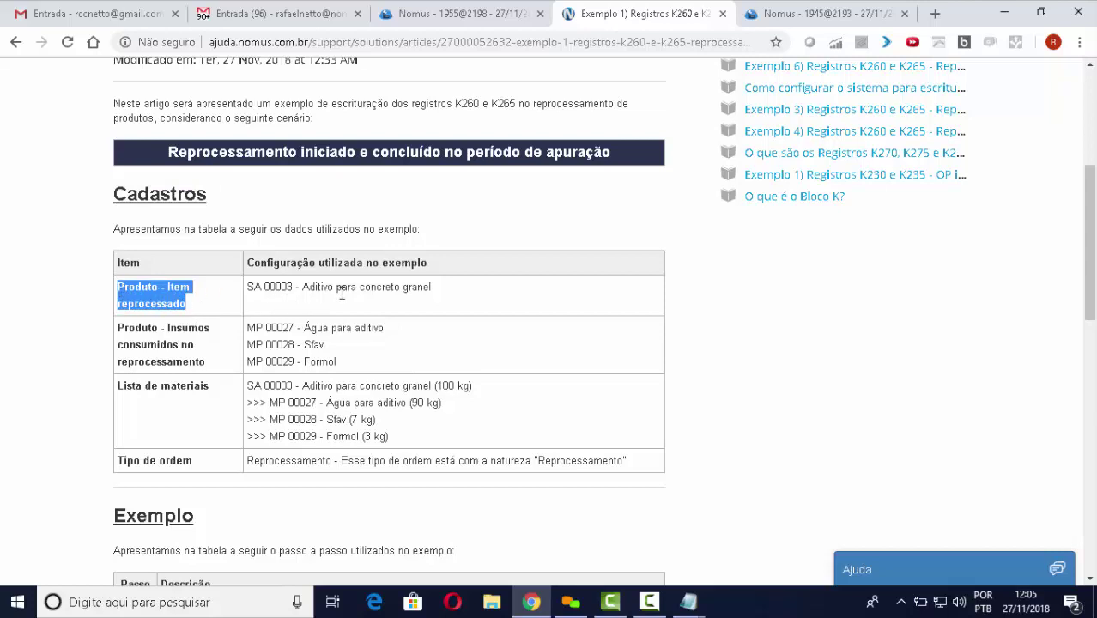
pyautogui.click(315, 297)
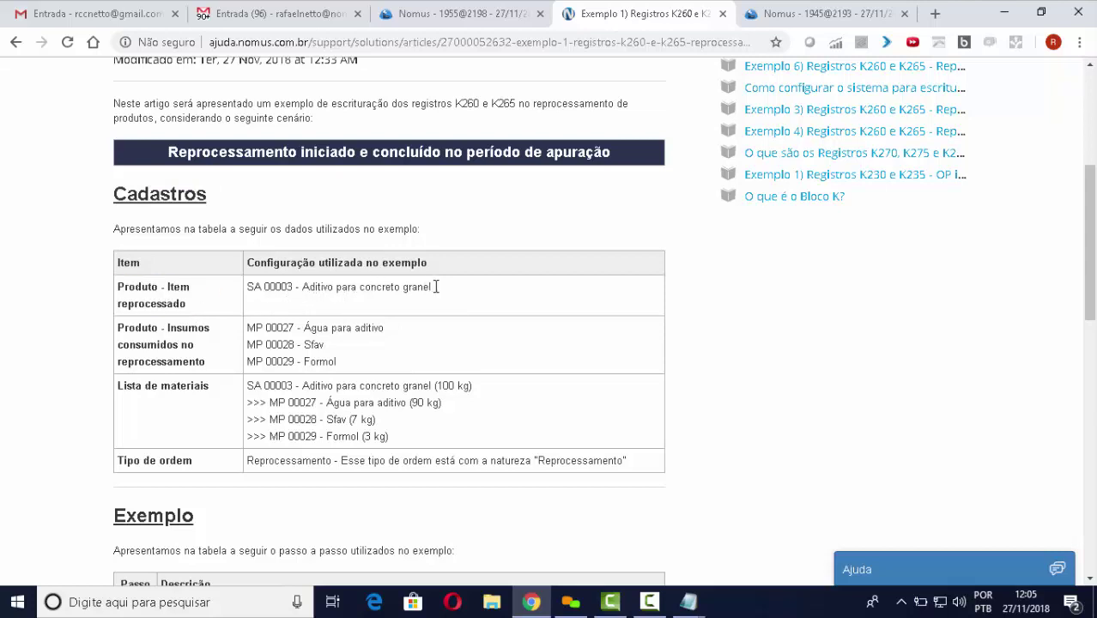
pyautogui.moveTo(435, 287); pyautogui.dragTo(252, 291)
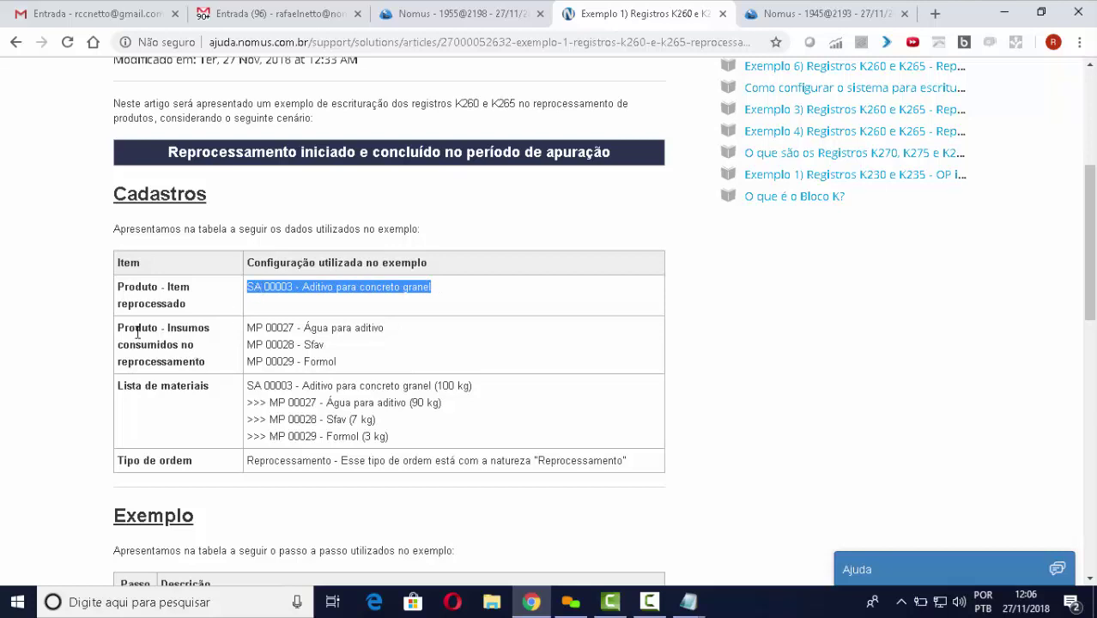
pyautogui.moveTo(118, 328); pyautogui.dragTo(218, 360)
pyautogui.moveTo(345, 360); pyautogui.dragTo(247, 329)
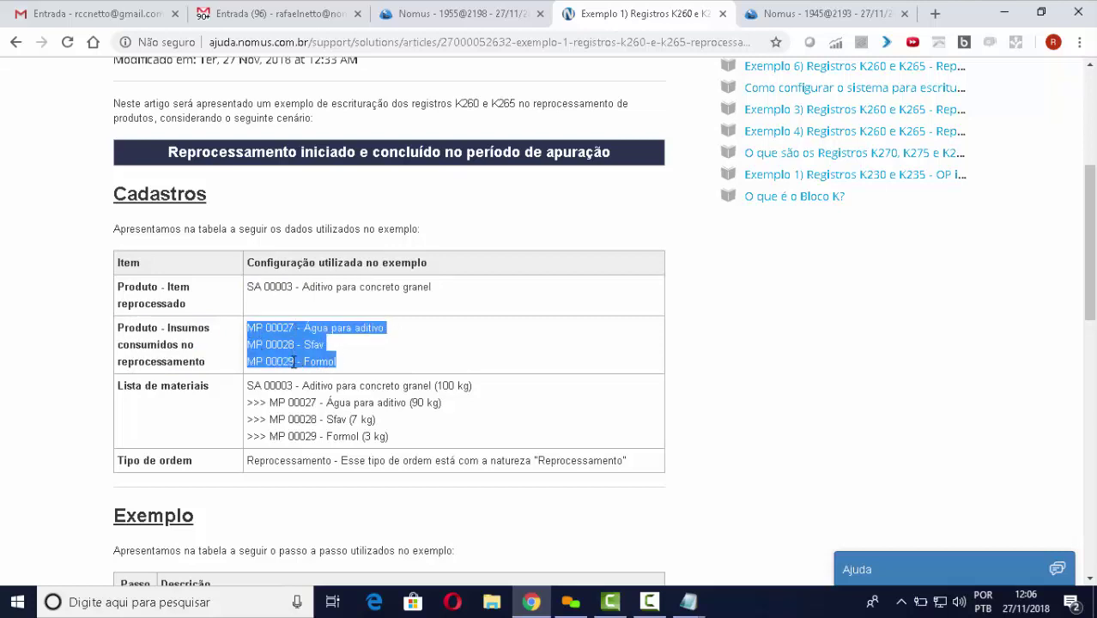
pyautogui.click(356, 346)
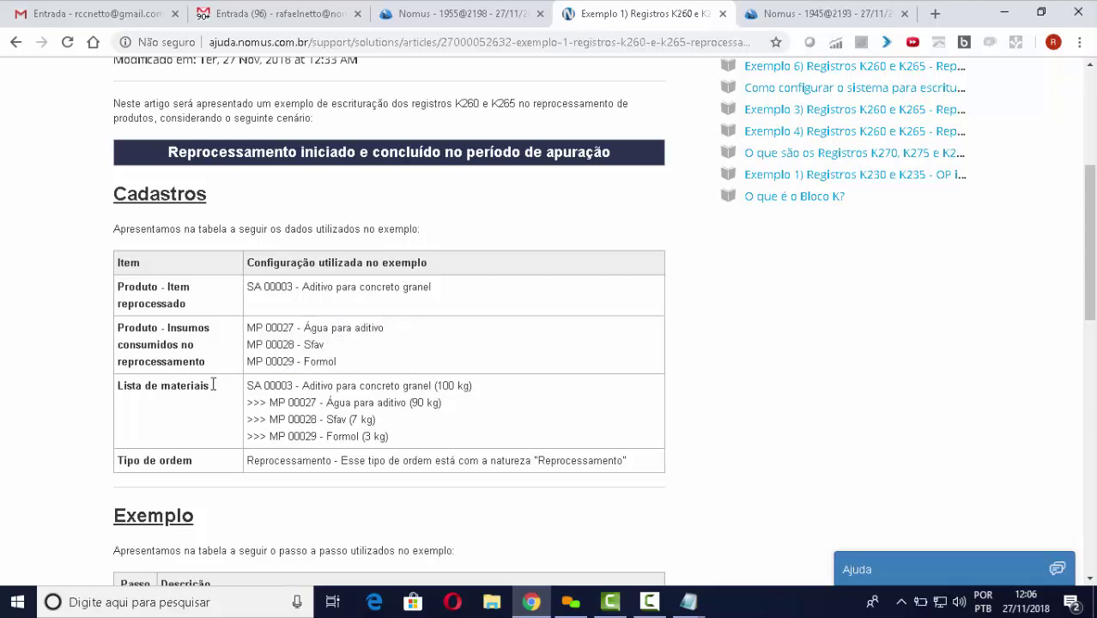
# Review the bill of materials quantities and the order type in the Cadastros table.
pyautogui.moveTo(215, 384); pyautogui.dragTo(114, 386)
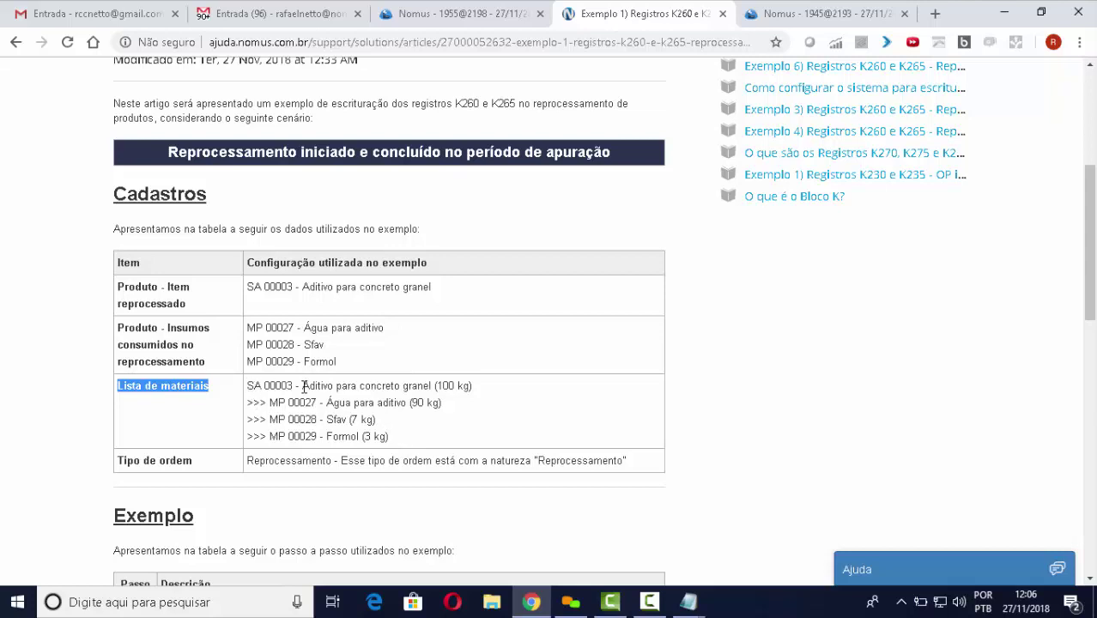
pyautogui.moveTo(302, 386); pyautogui.dragTo(437, 387)
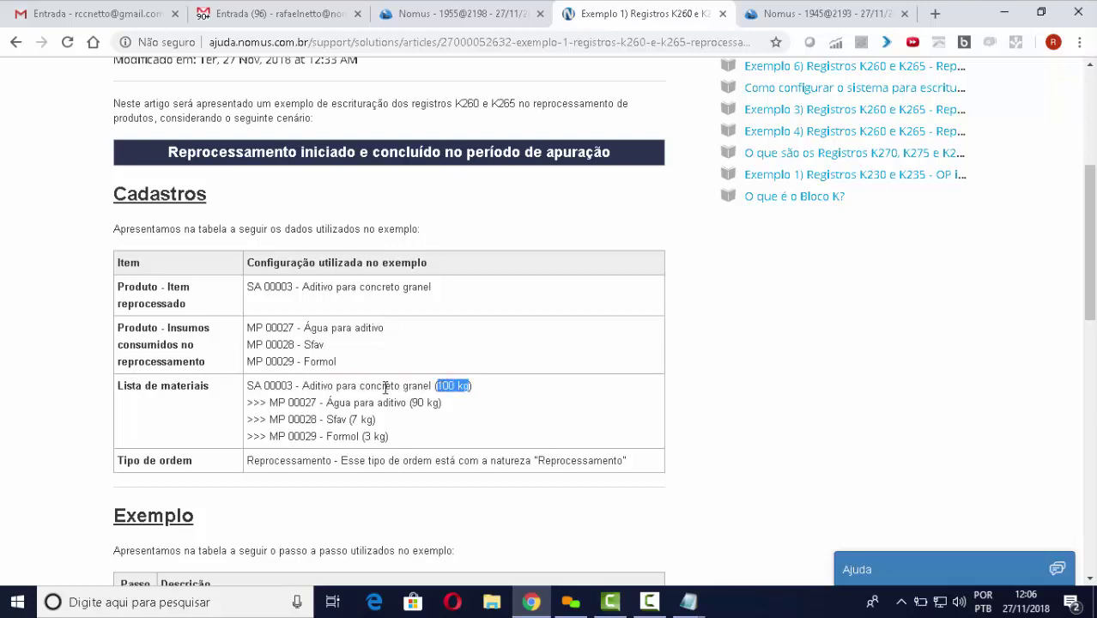
pyautogui.click(433, 429)
pyautogui.moveTo(439, 404); pyautogui.dragTo(366, 435)
pyautogui.click(197, 462)
pyautogui.moveTo(186, 462); pyautogui.dragTo(118, 462)
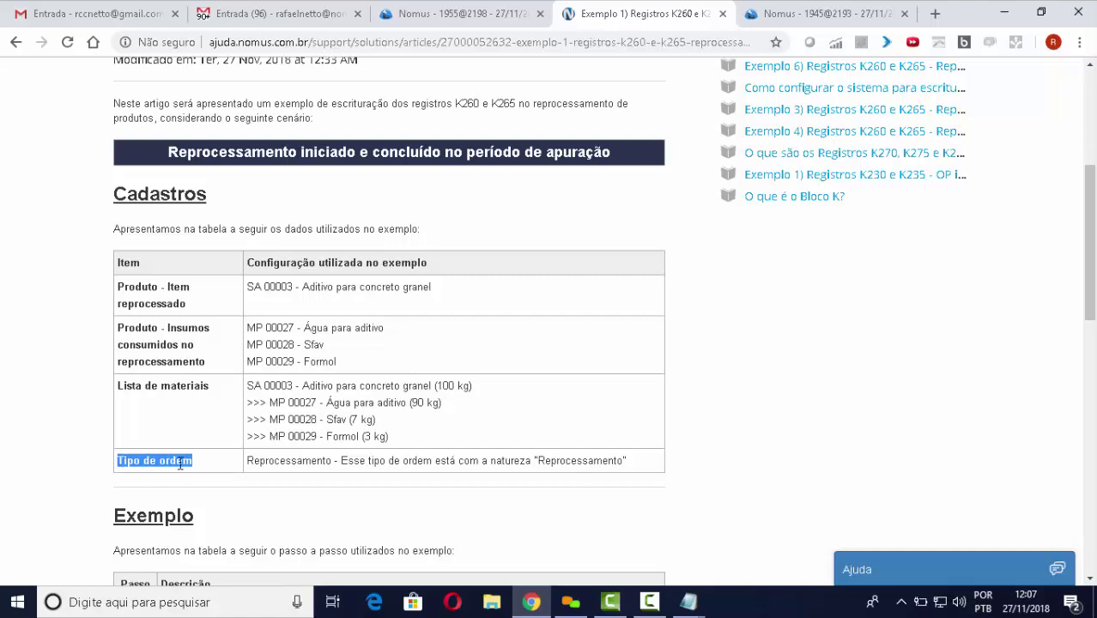
pyautogui.click(333, 461)
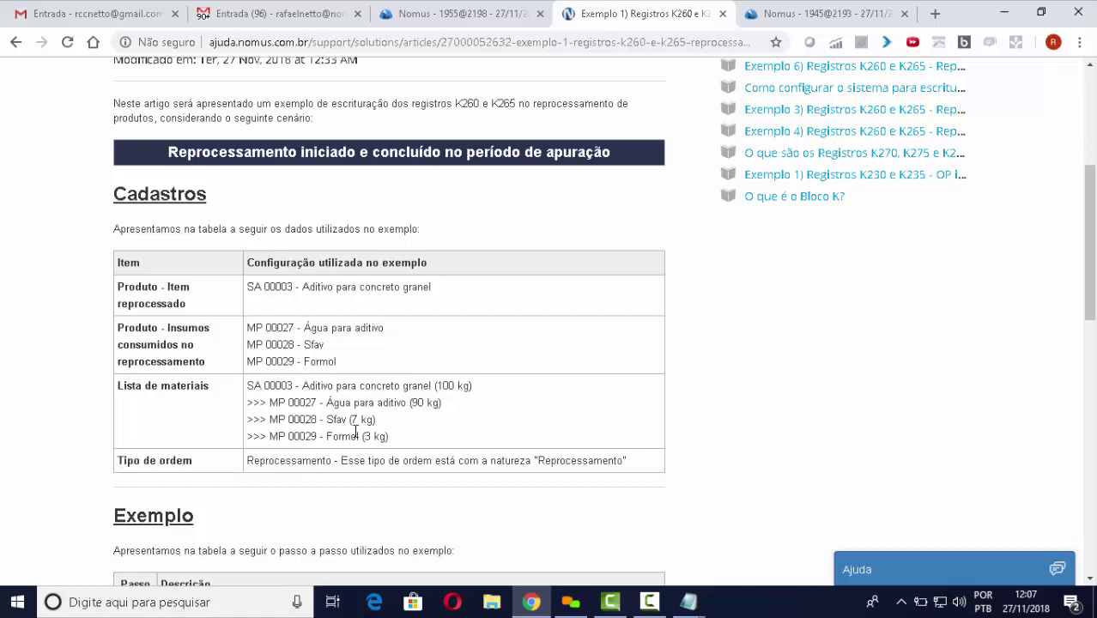
pyautogui.scroll(-2, 354, 429)
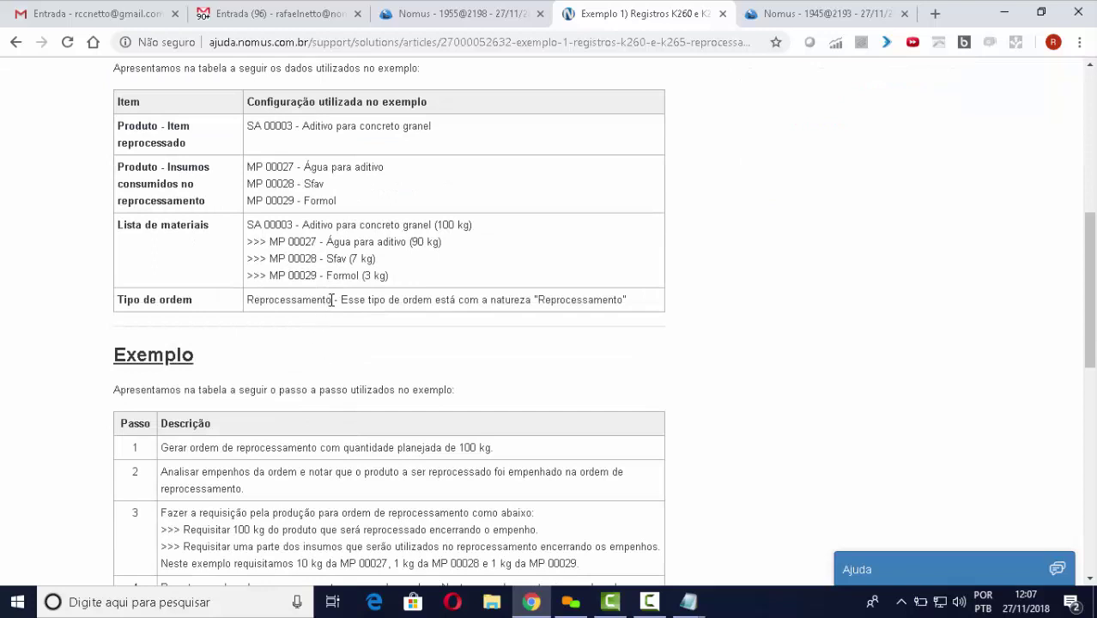
pyautogui.moveTo(332, 299); pyautogui.dragTo(247, 300)
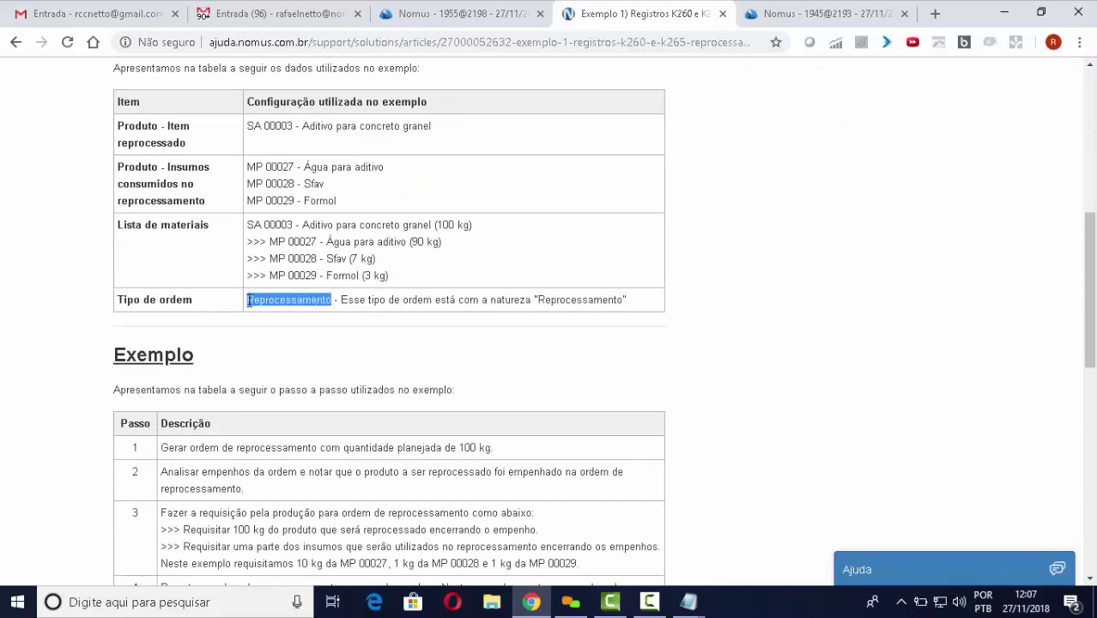
pyautogui.click(402, 364)
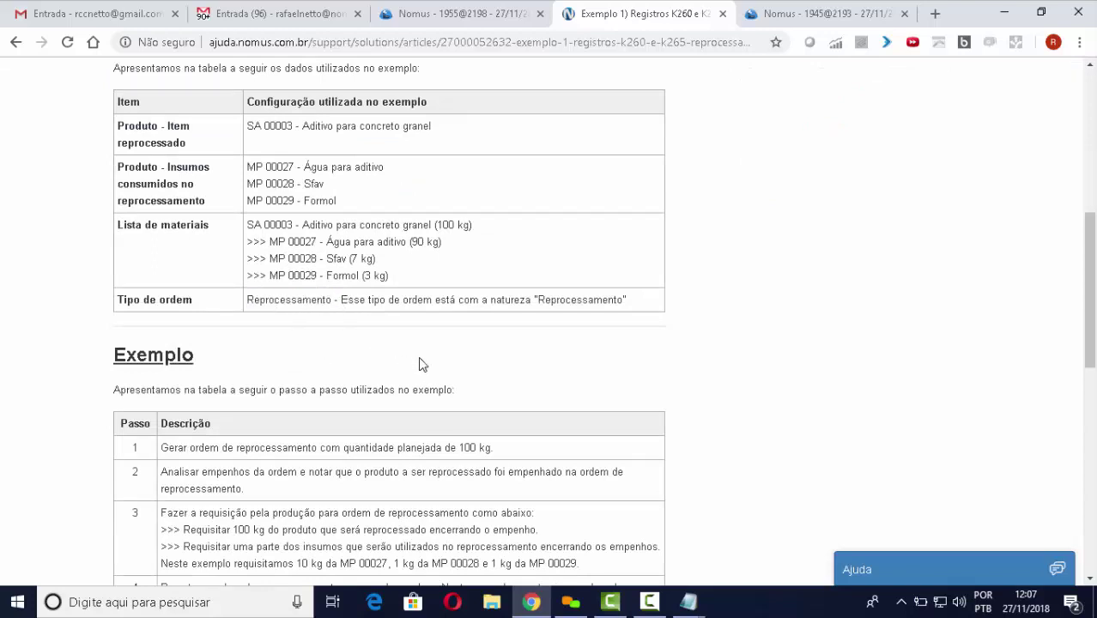
# Read steps 1 to 3 of the Exemplo table, covering order creation, commitment analysis and material requisition.
pyautogui.scroll(-1, 493, 337)
pyautogui.scroll(-2, 494, 338)
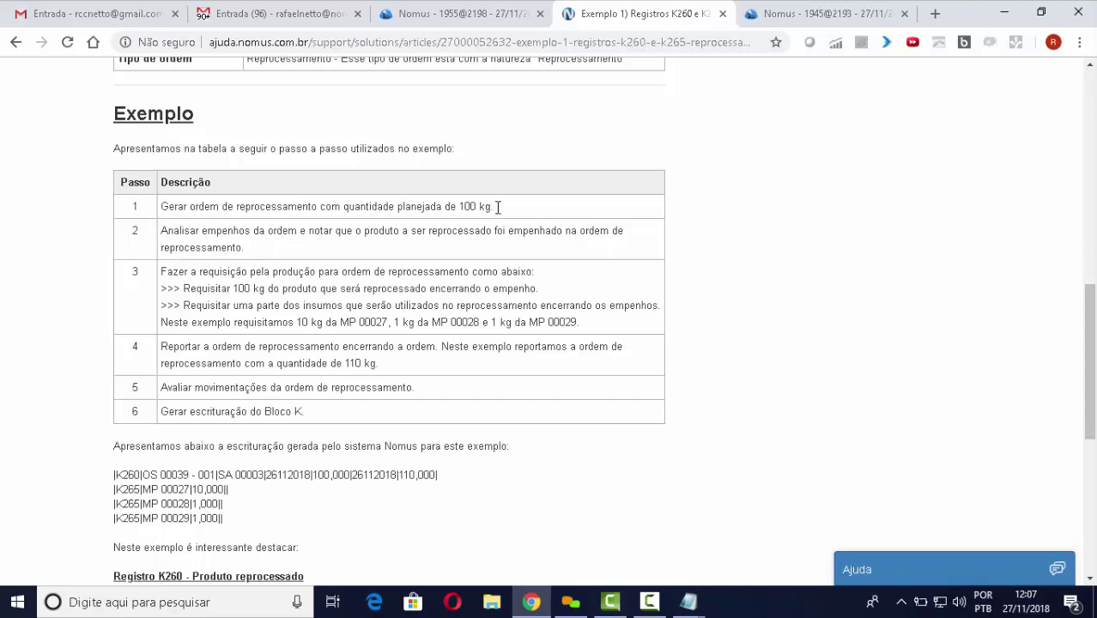
pyautogui.moveTo(496, 206); pyautogui.dragTo(162, 213)
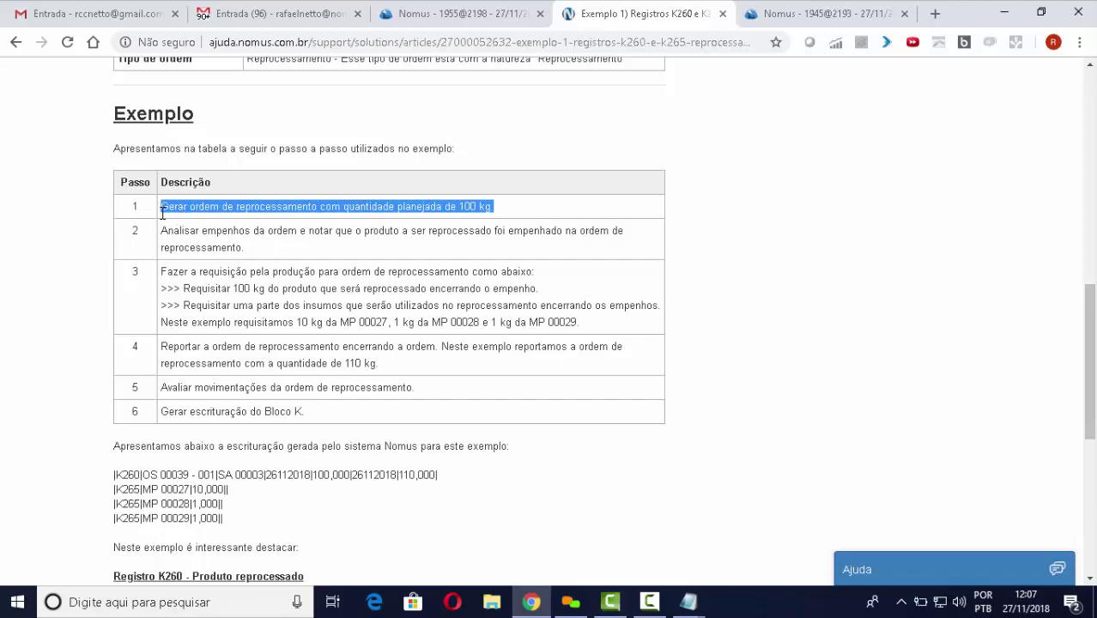
pyautogui.click(146, 233)
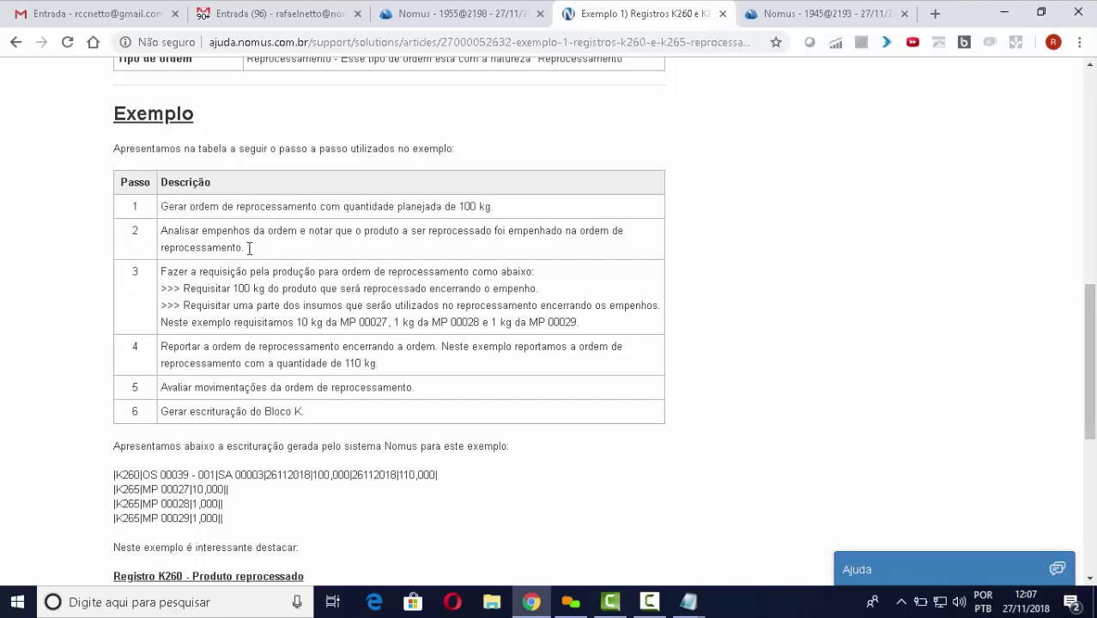
pyautogui.moveTo(162, 230); pyautogui.dragTo(264, 249)
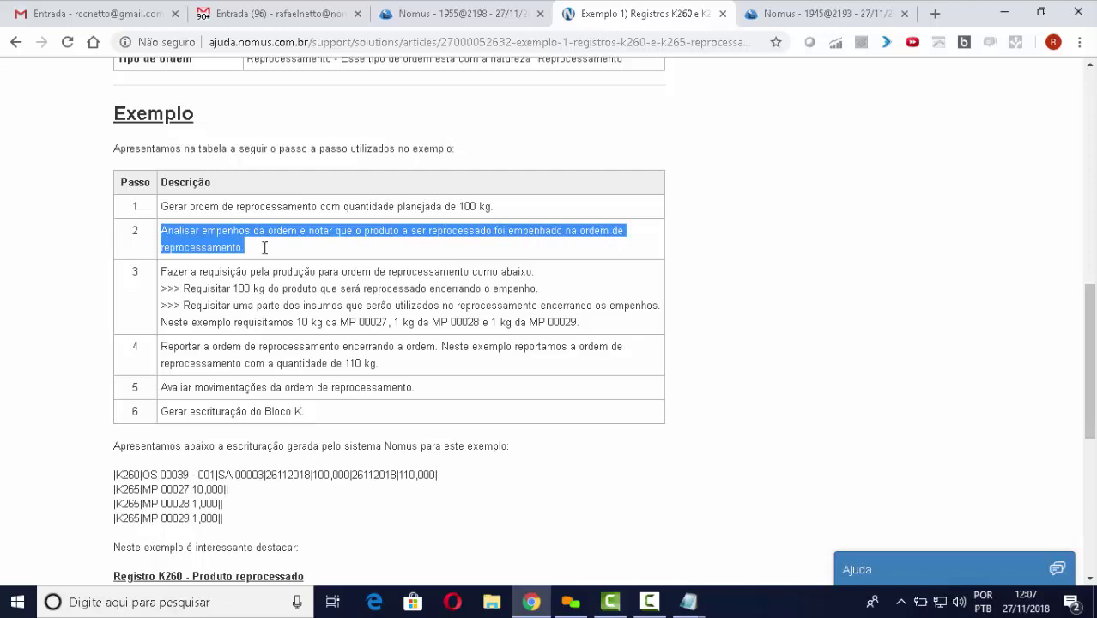
pyautogui.click(265, 248)
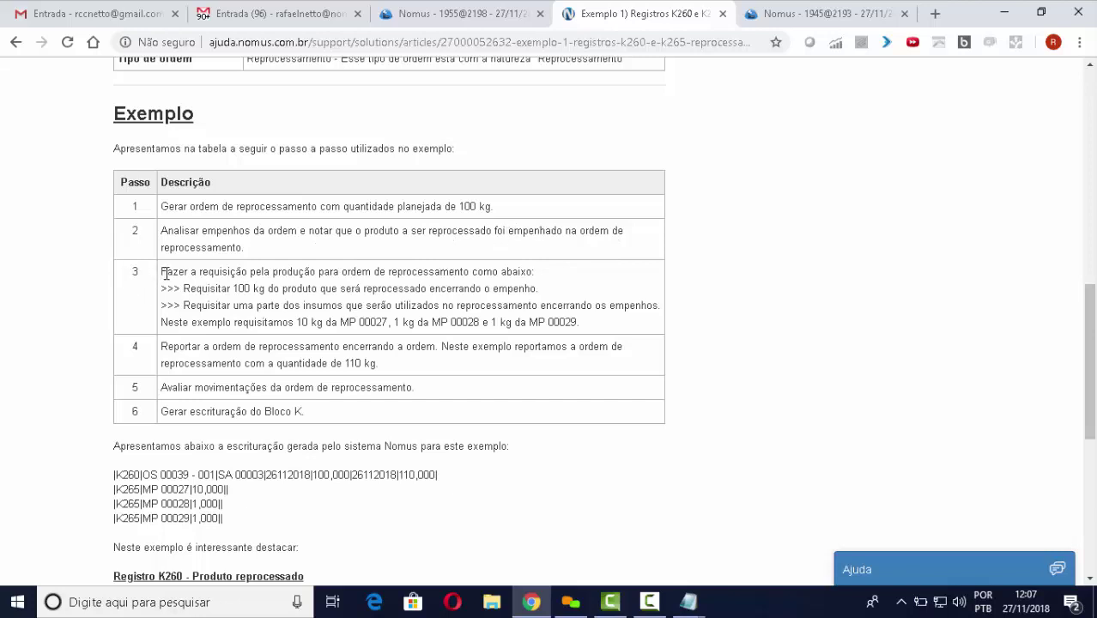
pyautogui.moveTo(166, 273); pyautogui.dragTo(537, 271)
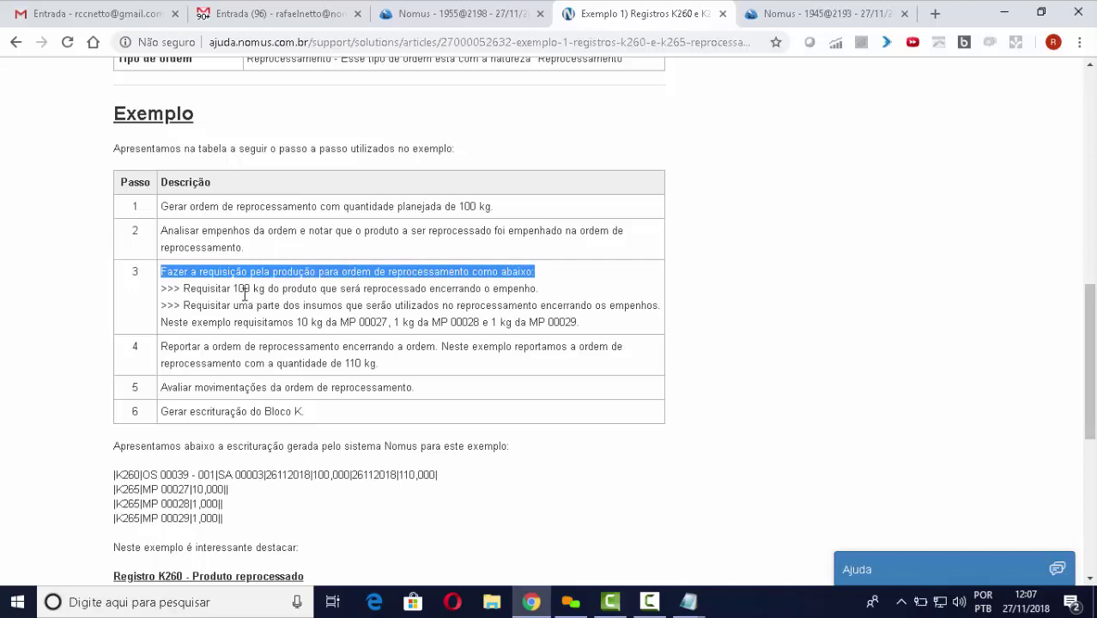
pyautogui.moveTo(235, 289); pyautogui.dragTo(544, 287)
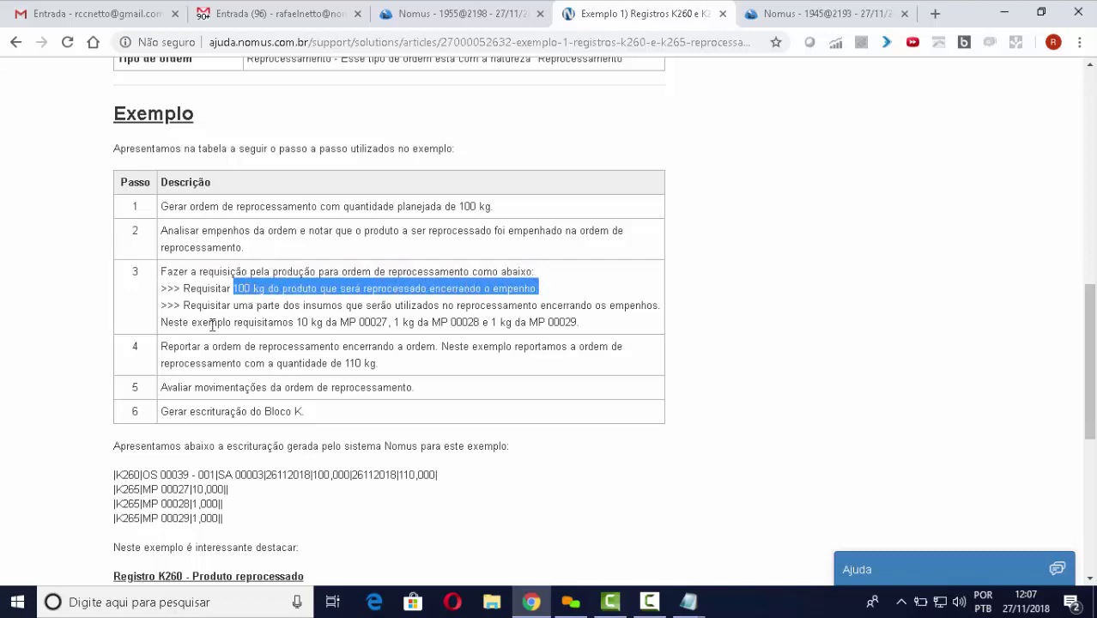
pyautogui.moveTo(184, 305); pyautogui.dragTo(661, 302)
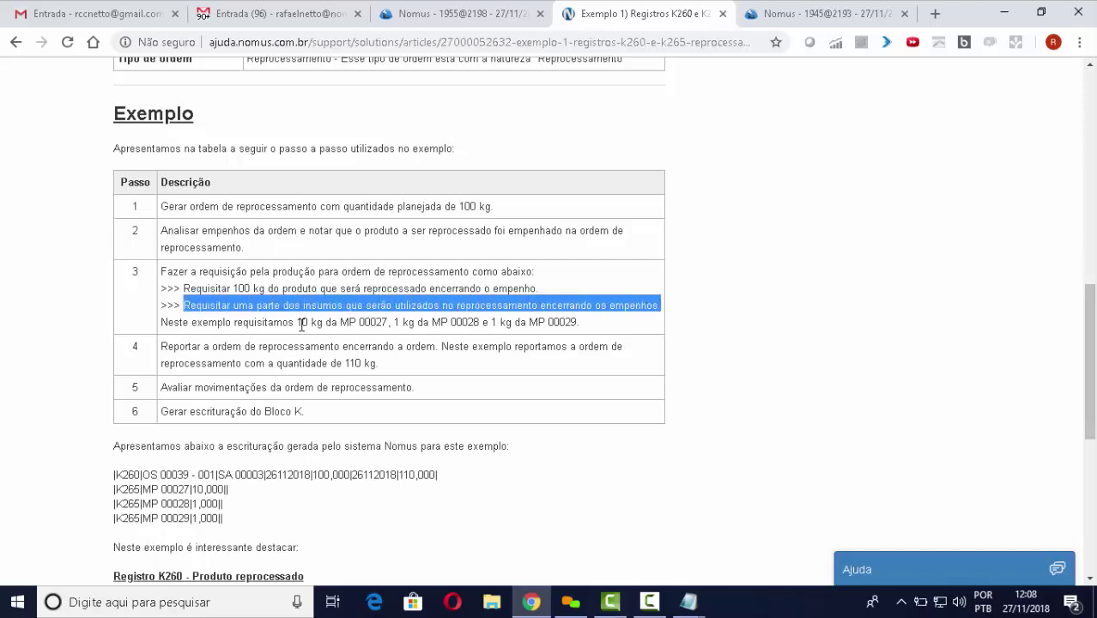
pyautogui.moveTo(300, 323); pyautogui.dragTo(583, 320)
# Read steps 4 to 6 of the Exemplo table, covering order reporting, movement review and Bloco K bookkeeping.
pyautogui.click(216, 353)
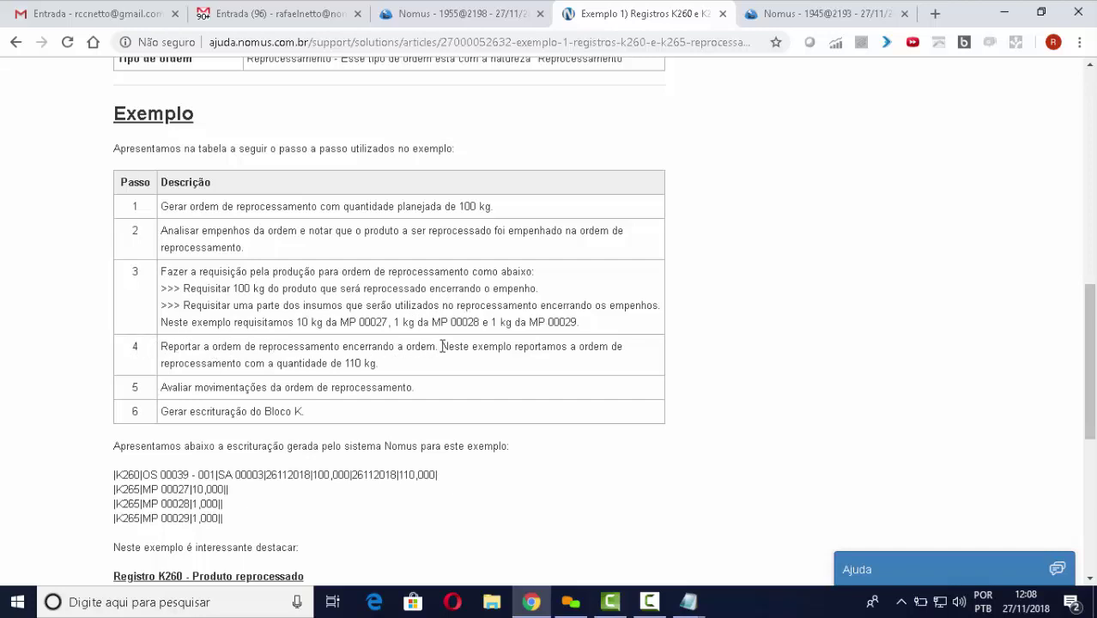
pyautogui.moveTo(442, 346); pyautogui.dragTo(392, 367)
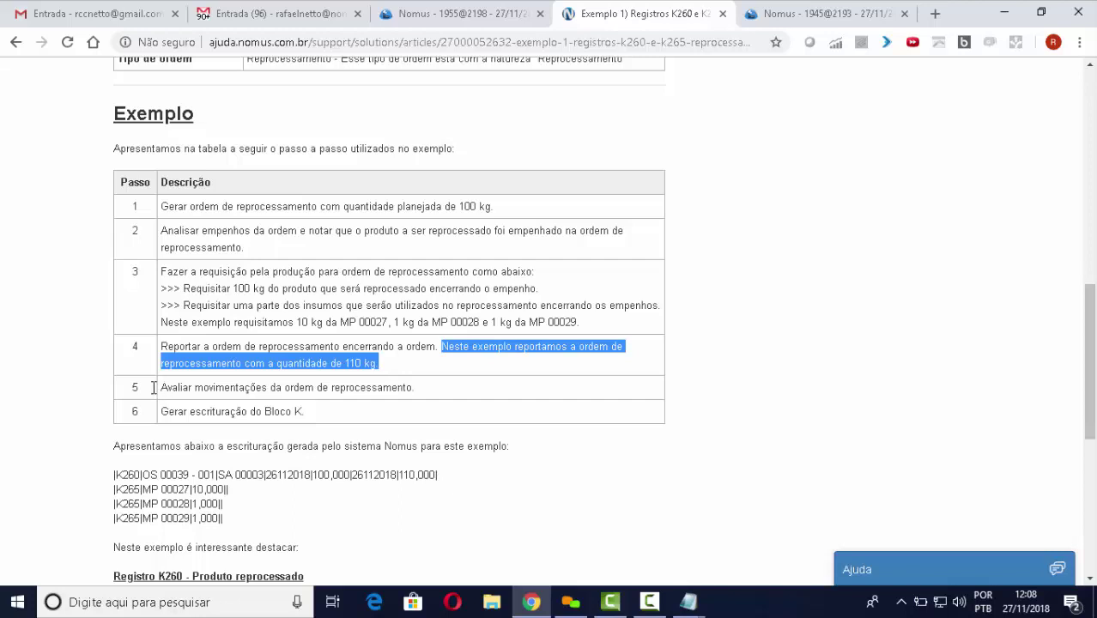
pyautogui.moveTo(159, 387); pyautogui.dragTo(419, 380)
pyautogui.click(134, 413)
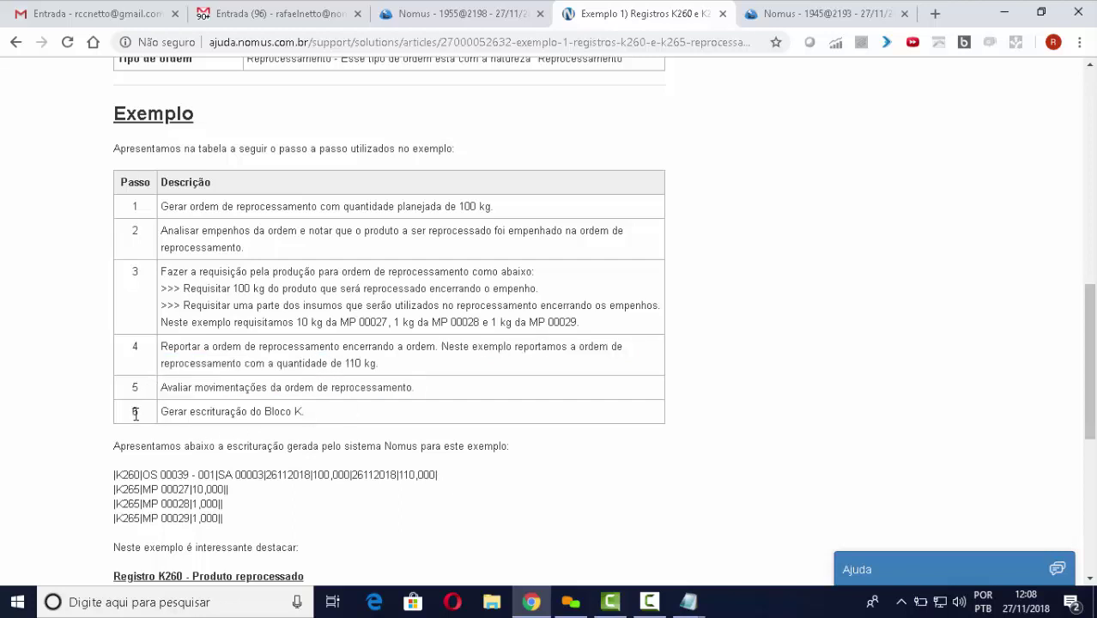
pyautogui.moveTo(159, 410); pyautogui.dragTo(317, 406)
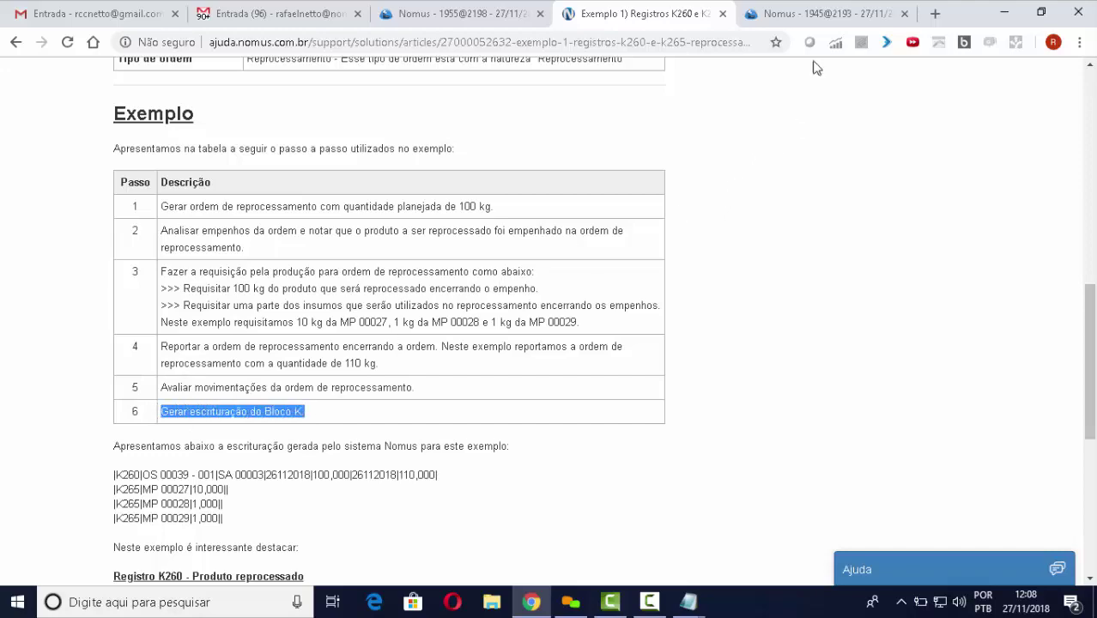
# Switch to the Nomus ERP orders page and create a new order for product SA 00003 - Aditivo para concreto granel.
pyautogui.click(847, 17)
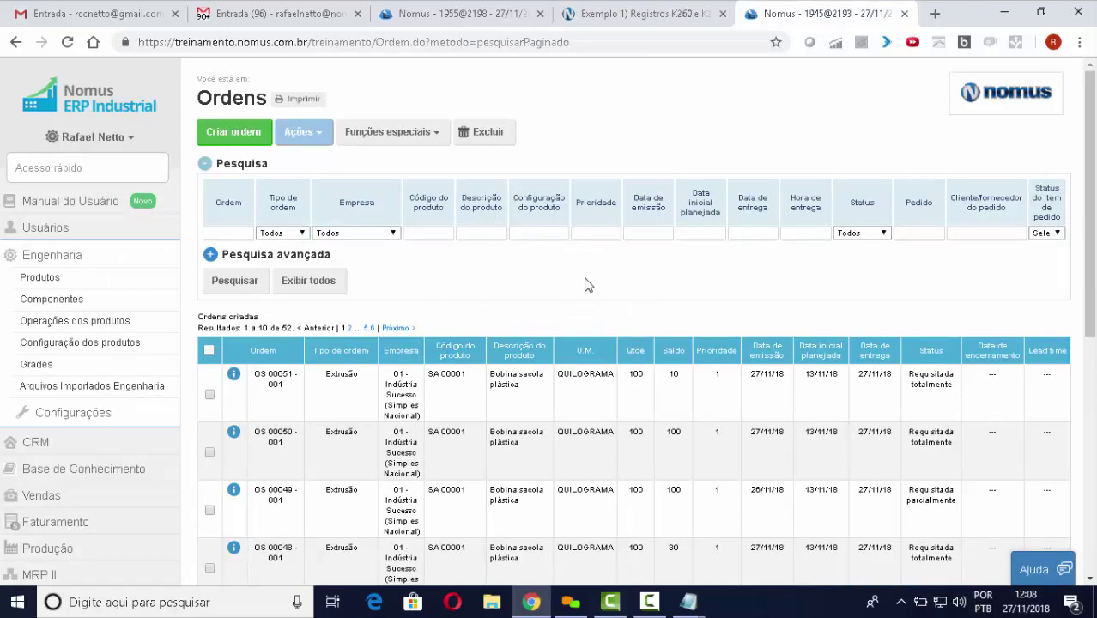
pyautogui.click(247, 136)
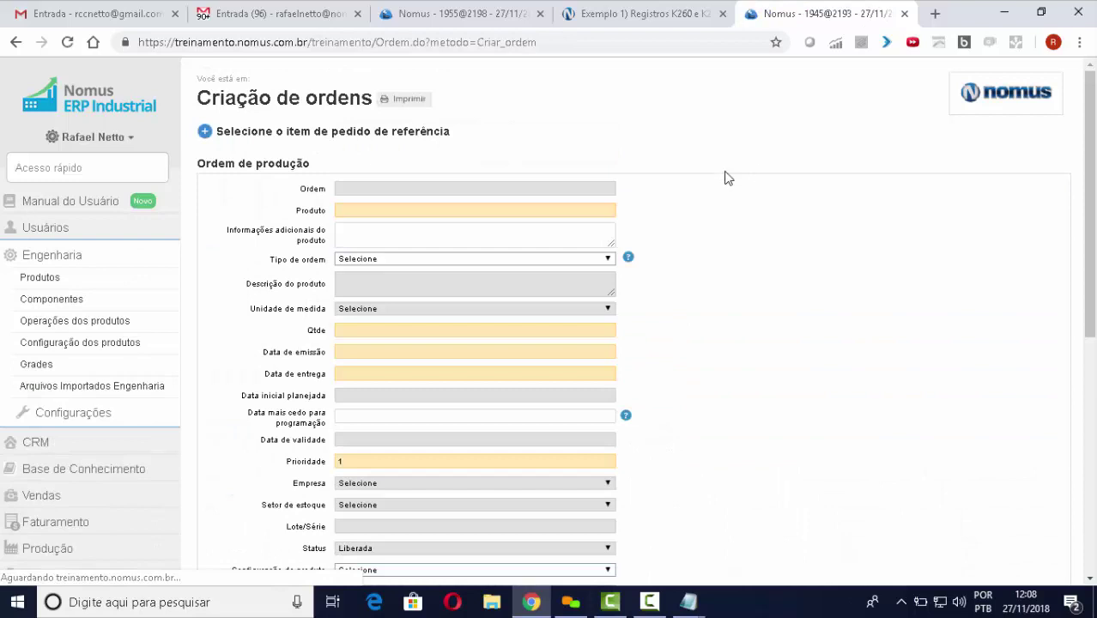
pyautogui.click(420, 211)
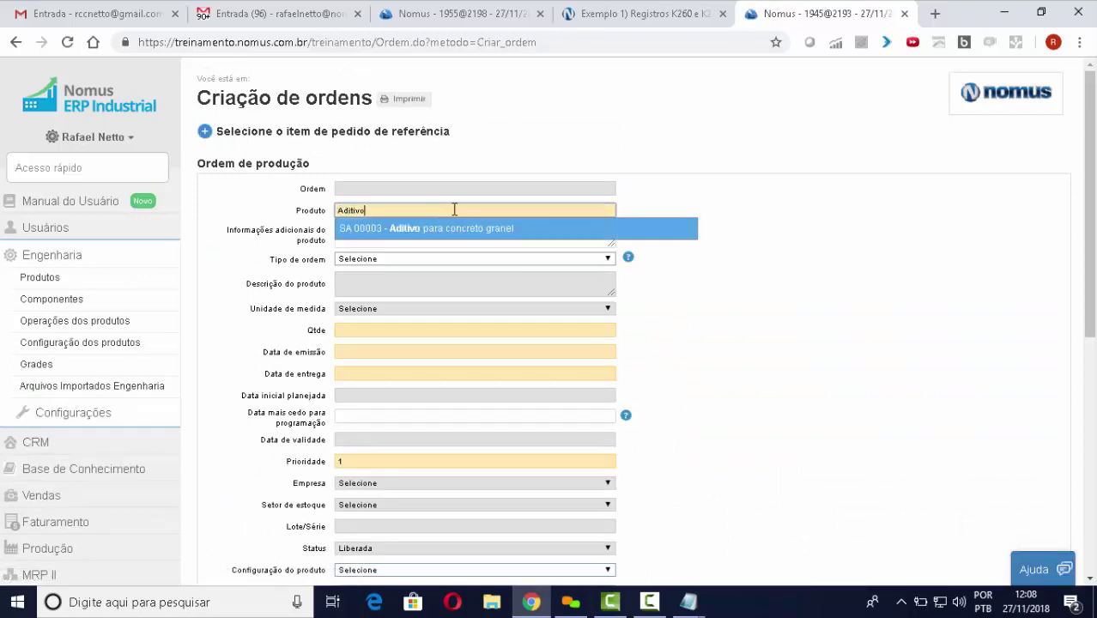
pyautogui.click(470, 228)
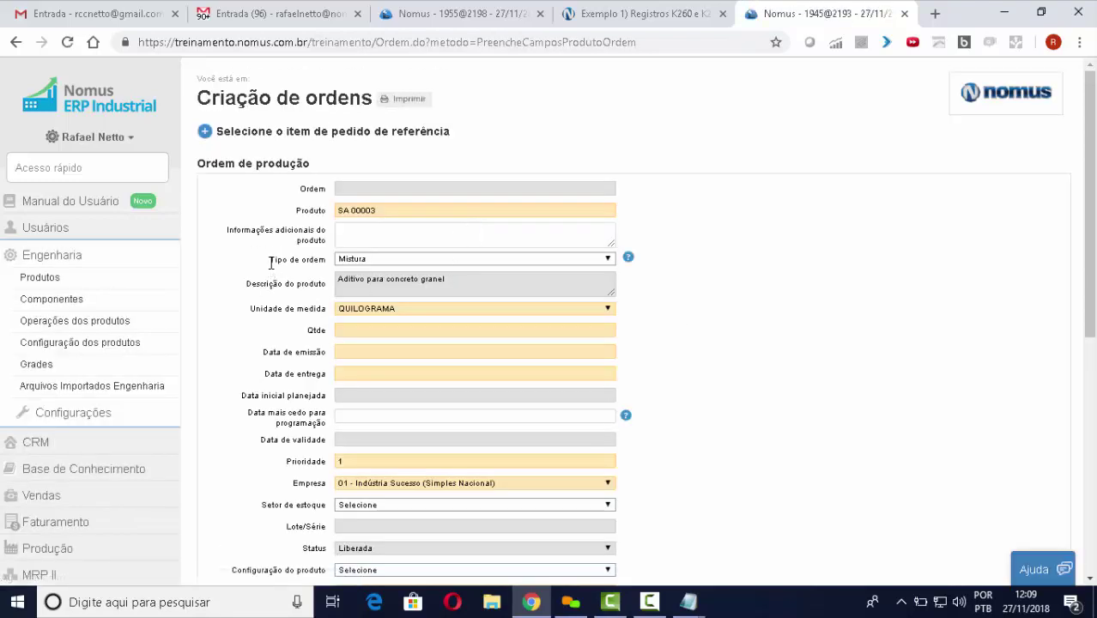
# Set the new order's type to Reprocessamento and its quantity to 100.
pyautogui.moveTo(272, 261); pyautogui.dragTo(324, 259)
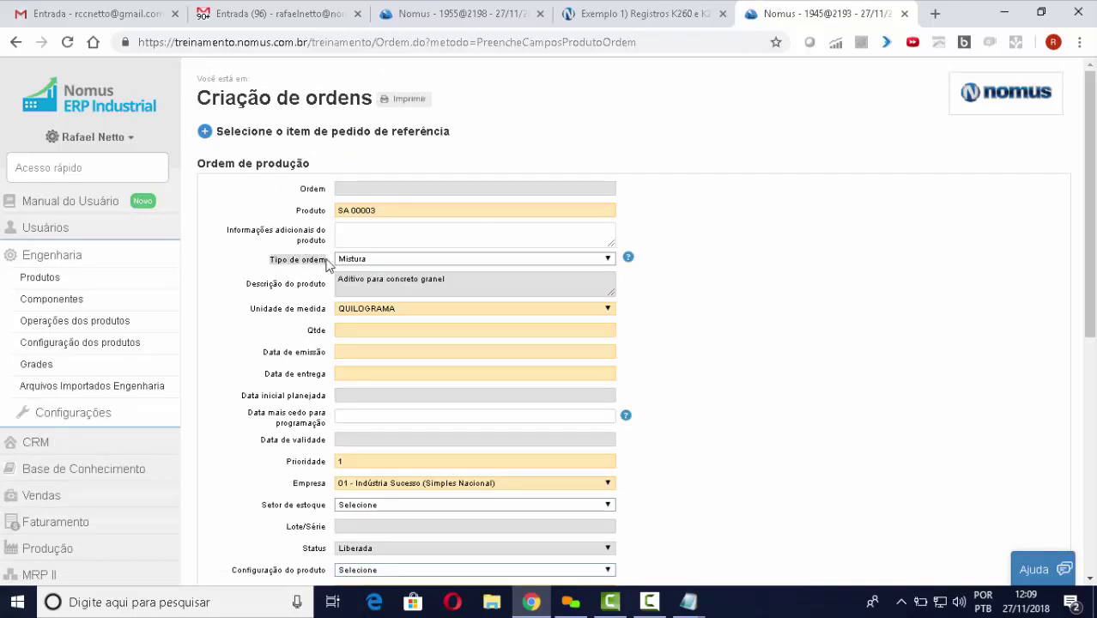
pyautogui.click(431, 260)
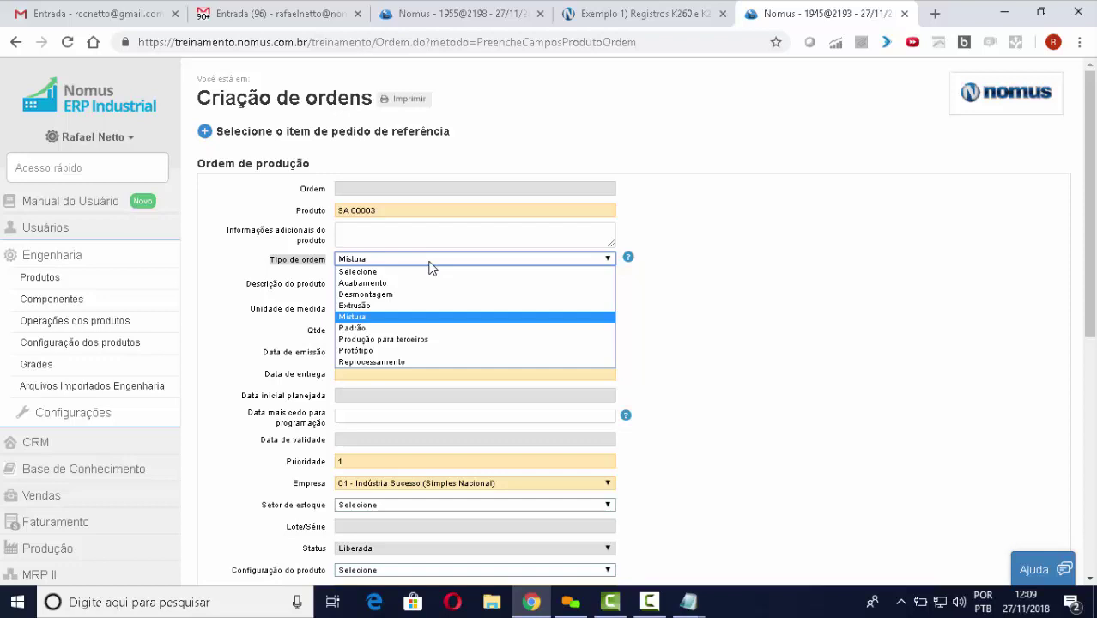
pyautogui.click(436, 361)
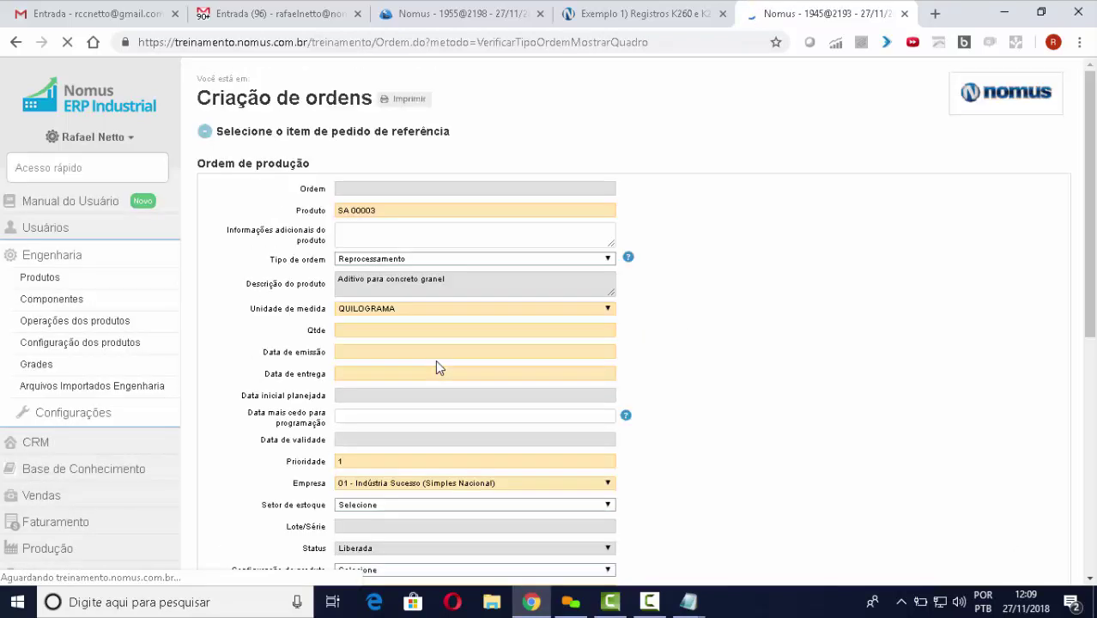
pyautogui.click(383, 333)
pyautogui.write('100')
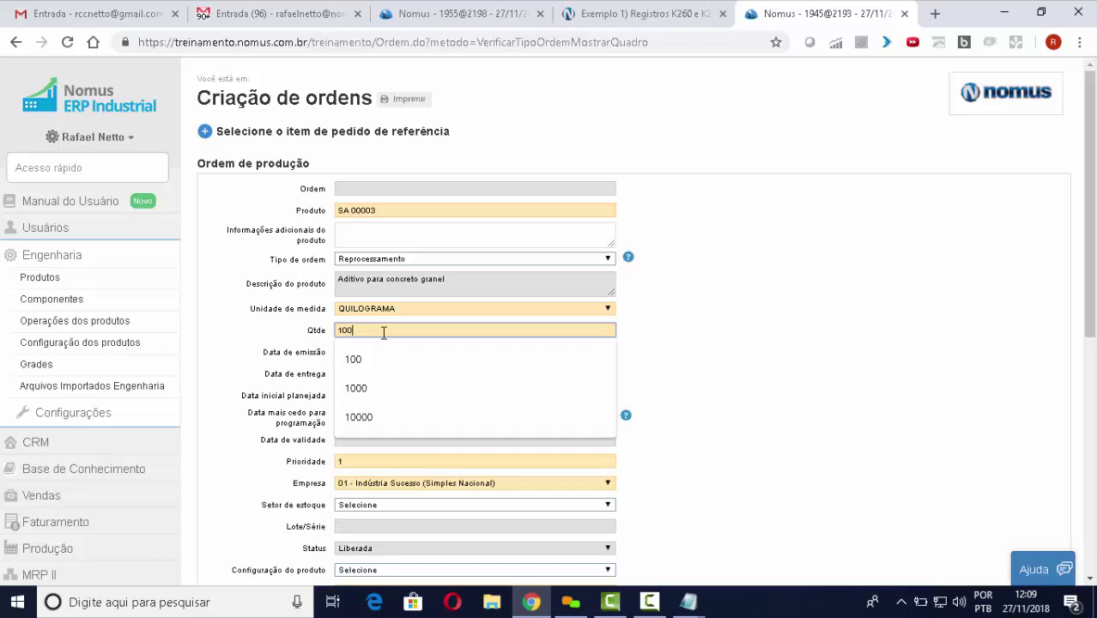
pyautogui.press('Tab')
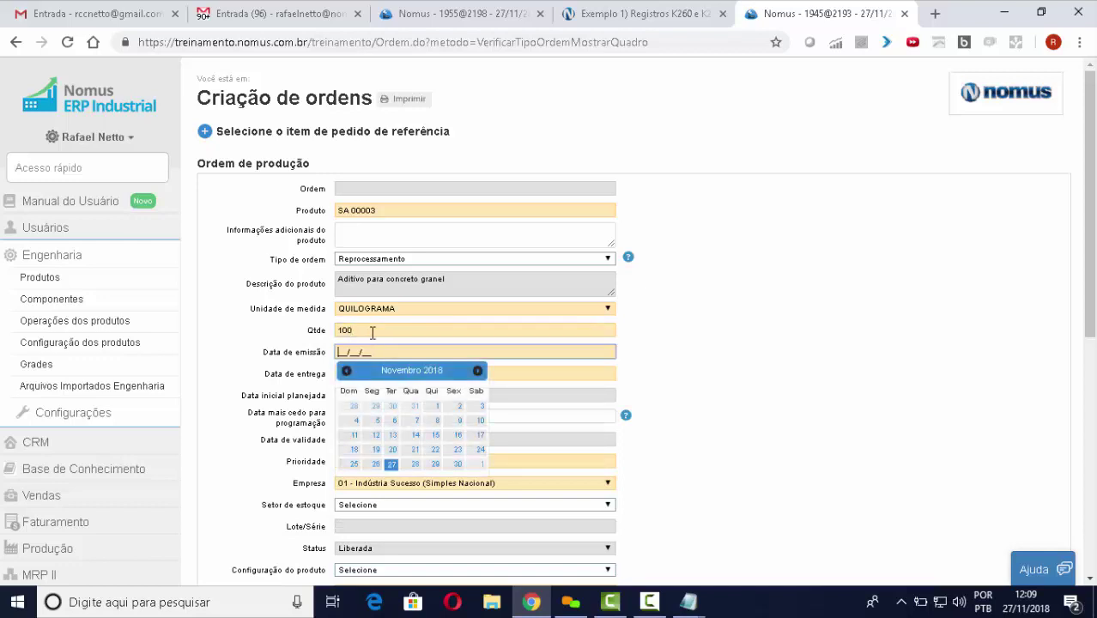
# Set both the issue date and the delivery date of the order to 27/11/18.
pyautogui.click(392, 464)
pyautogui.click(365, 374)
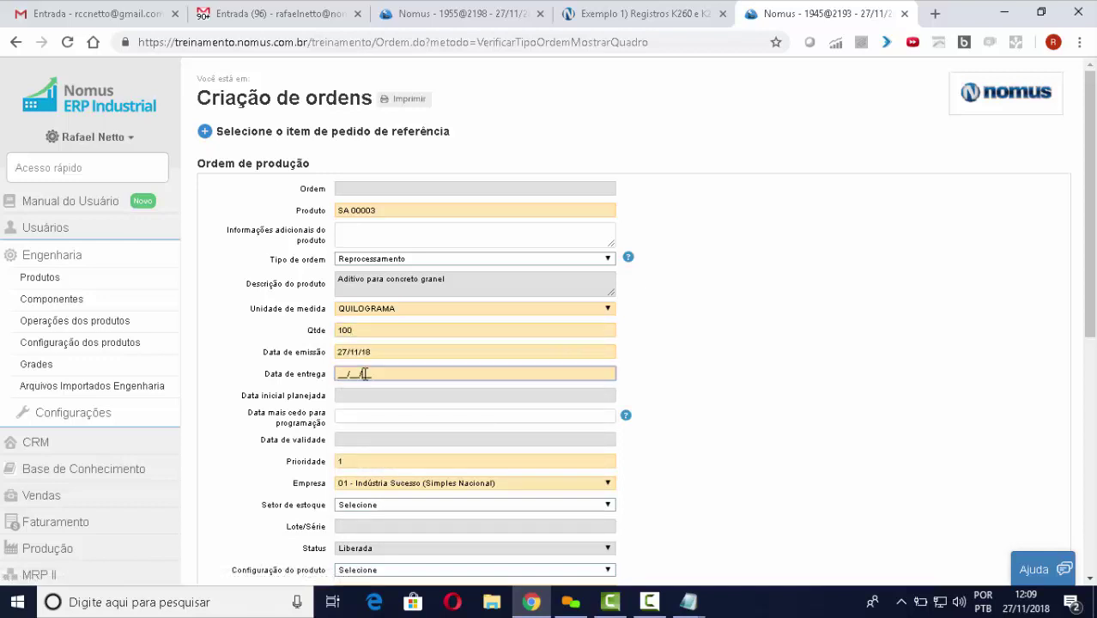
pyautogui.click(392, 486)
pyautogui.scroll(-2, 644, 403)
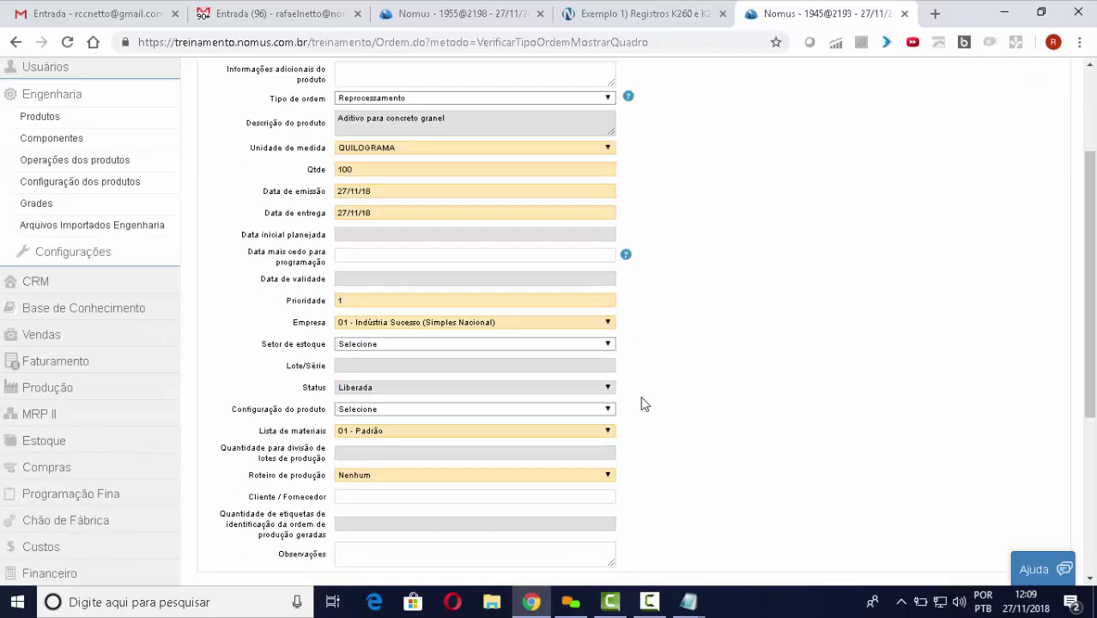
pyautogui.scroll(-1, 404, 408)
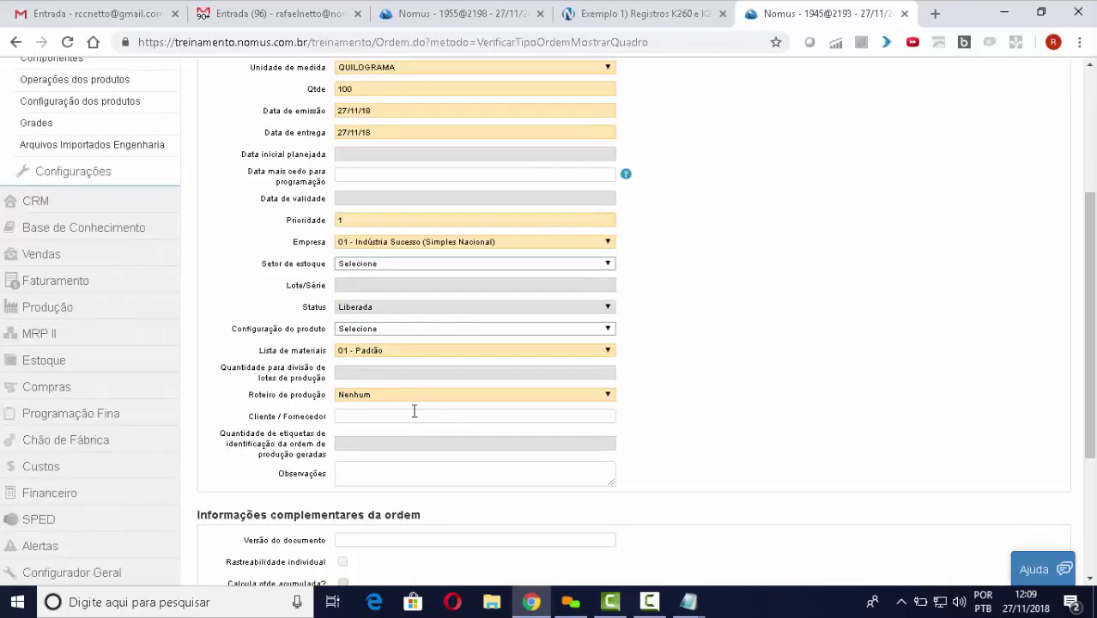
# Choose the bill of materials 01 - Padrão for the order and save it.
pyautogui.click(348, 353)
pyautogui.click(355, 370)
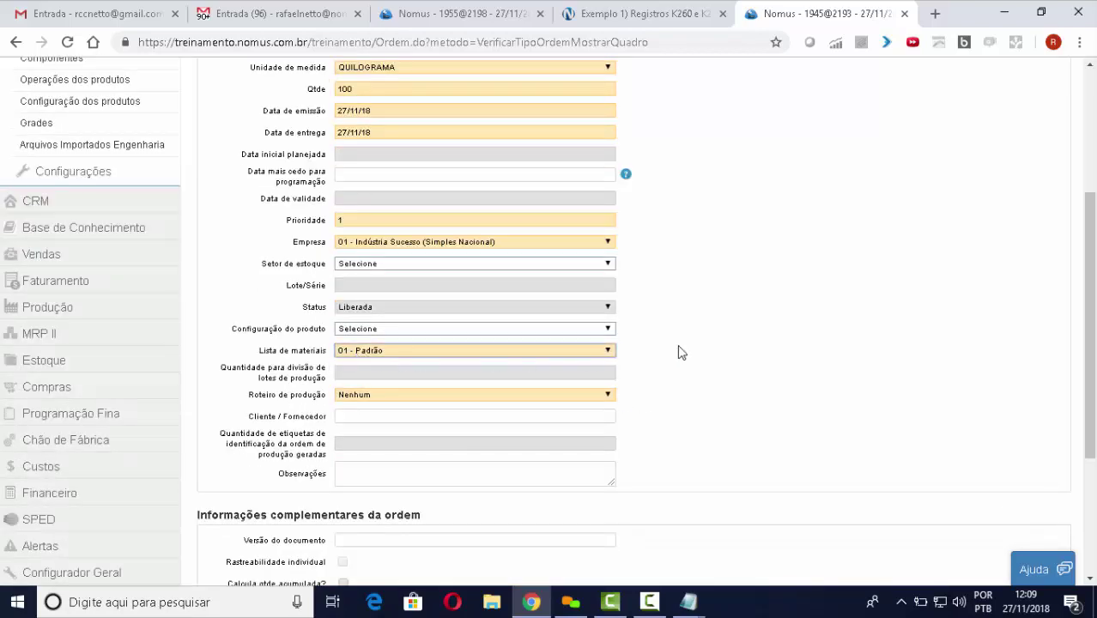
pyautogui.scroll(-2, 678, 352)
pyautogui.click(244, 489)
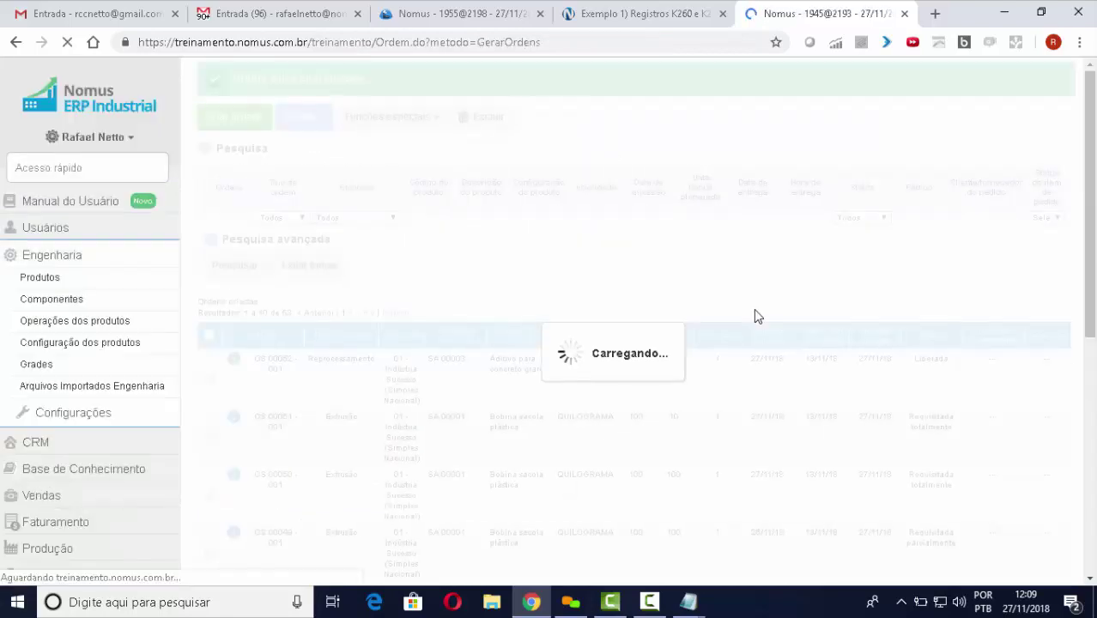
# Open the commitments (empenhos) of the newly created SA 00003 reprocessing order.
pyautogui.scroll(-1, 661, 359)
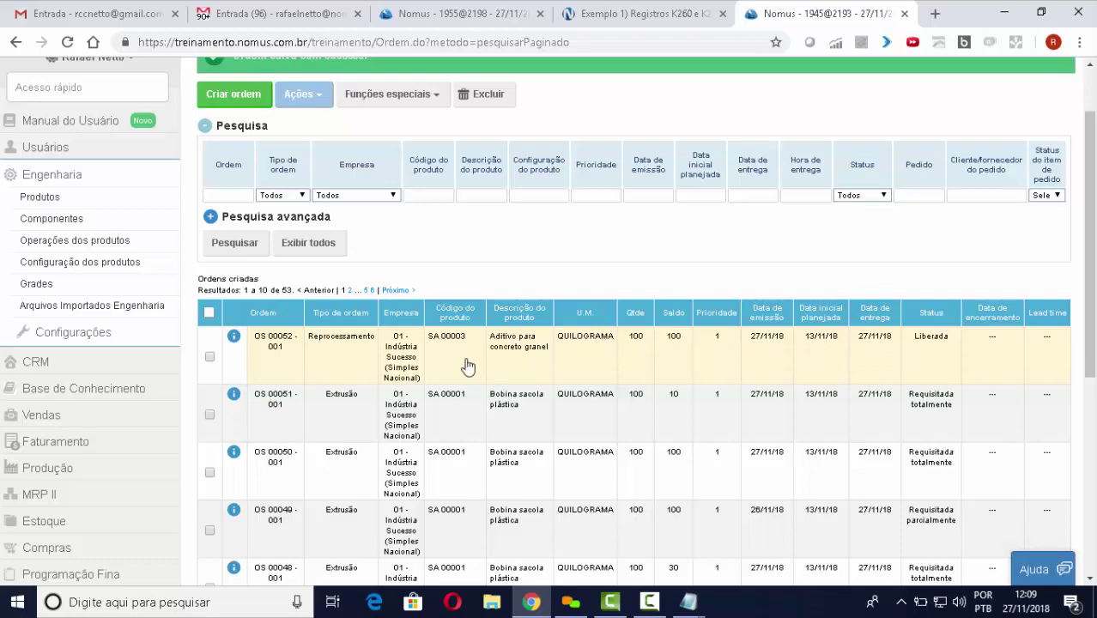
pyautogui.rightClick(424, 360)
pyautogui.scroll(-2, 546, 337)
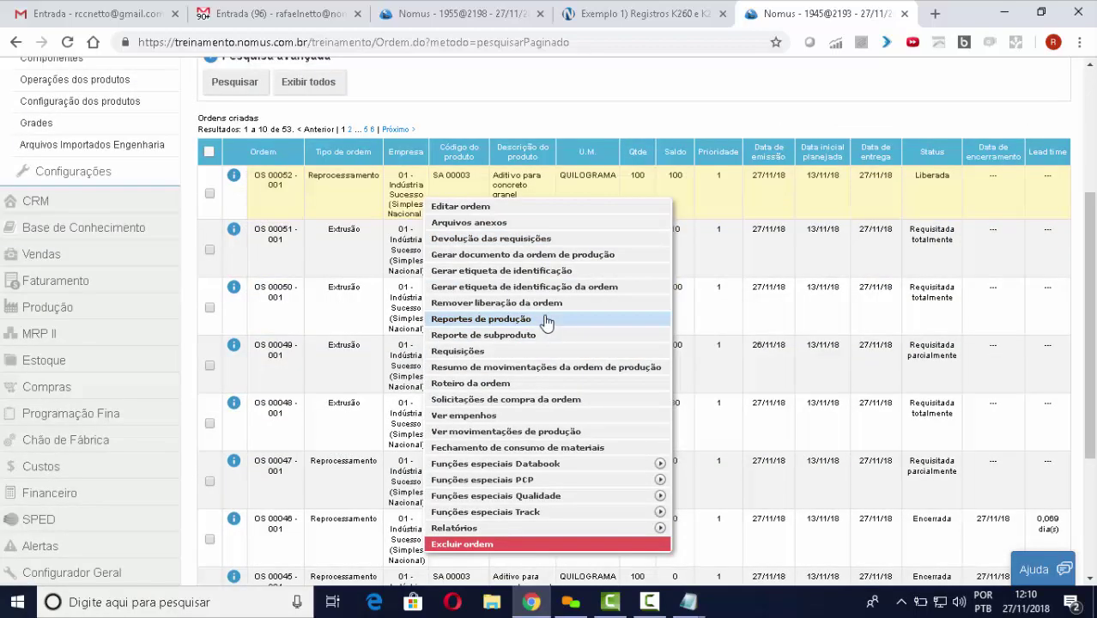
pyautogui.click(525, 415)
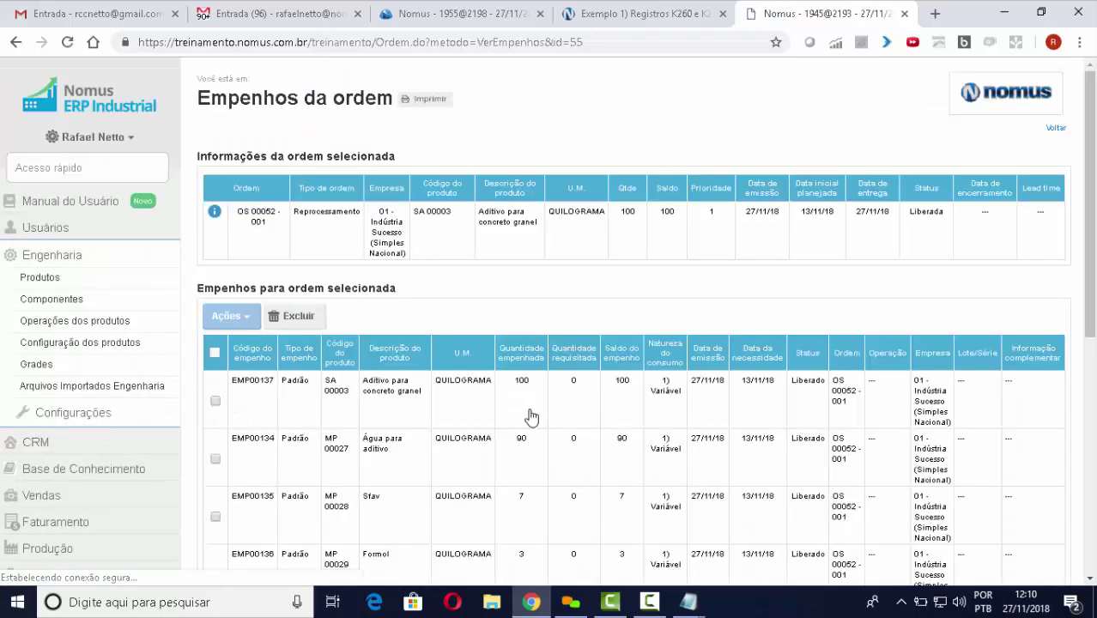
pyautogui.scroll(-1, 666, 308)
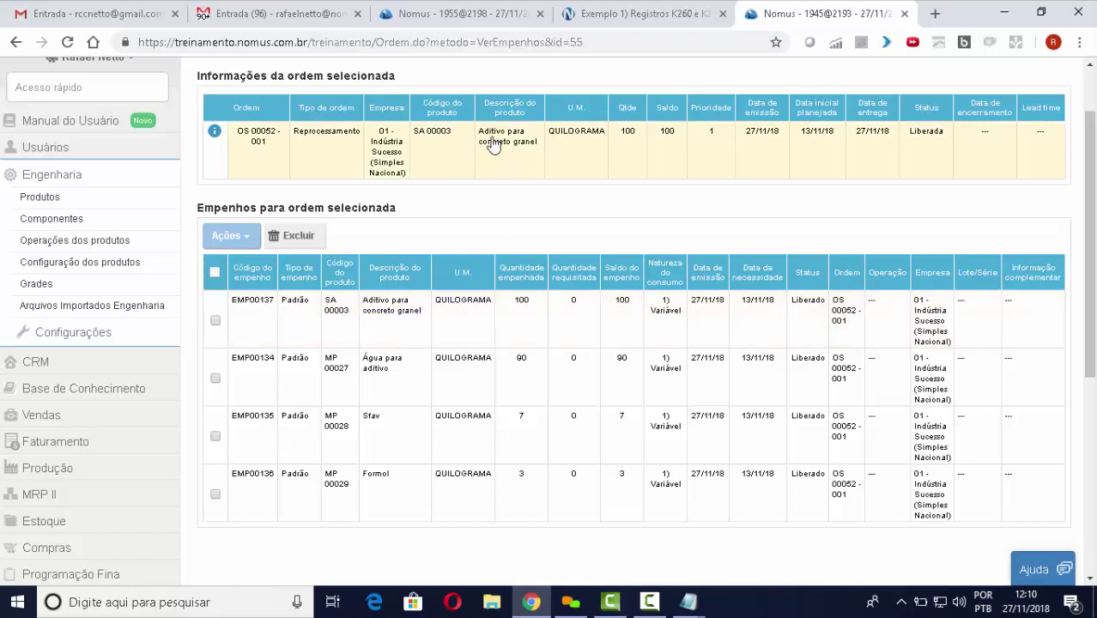
# Compare the order's product description with the description of the first committed item.
pyautogui.moveTo(539, 144); pyautogui.dragTo(478, 134)
pyautogui.rightClick(491, 144)
pyautogui.click(752, 203)
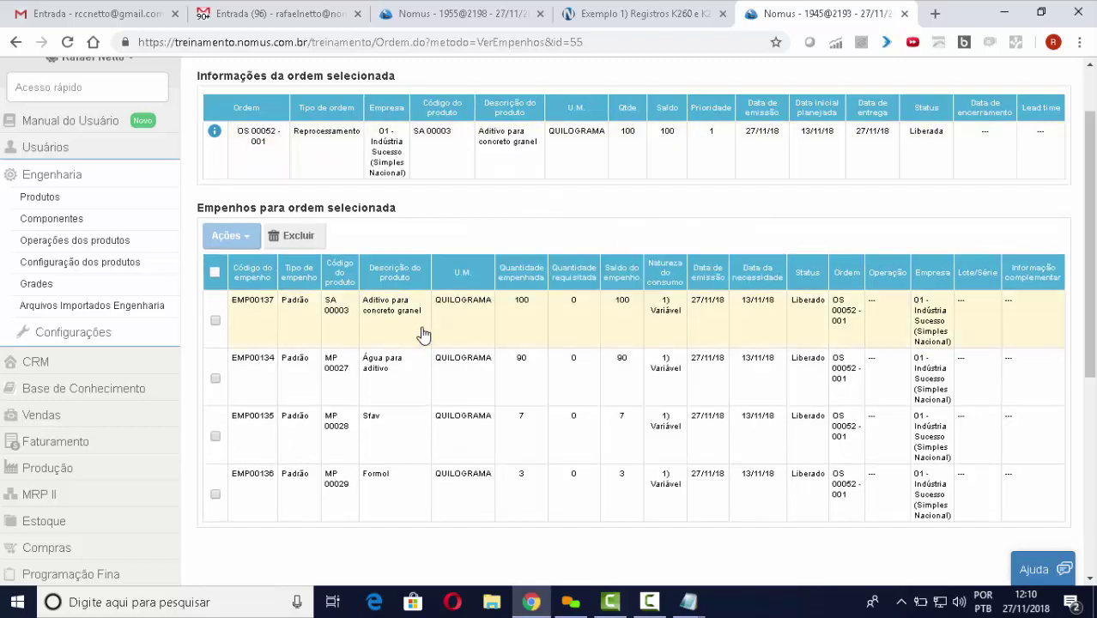
pyautogui.moveTo(426, 318); pyautogui.dragTo(362, 304)
pyautogui.rightClick(367, 308)
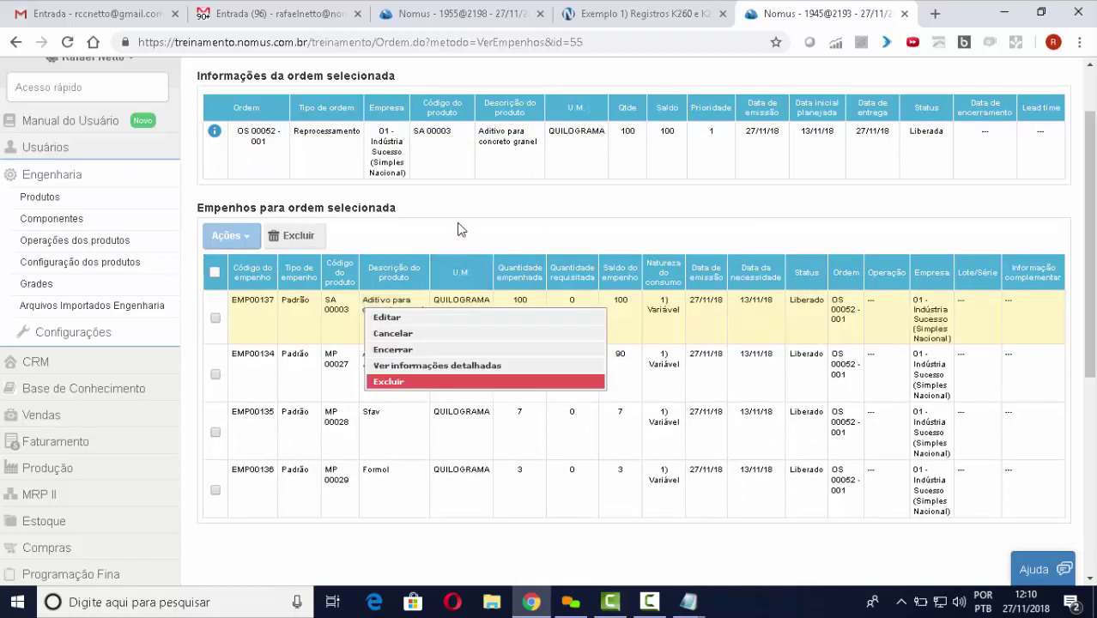
pyautogui.click(459, 226)
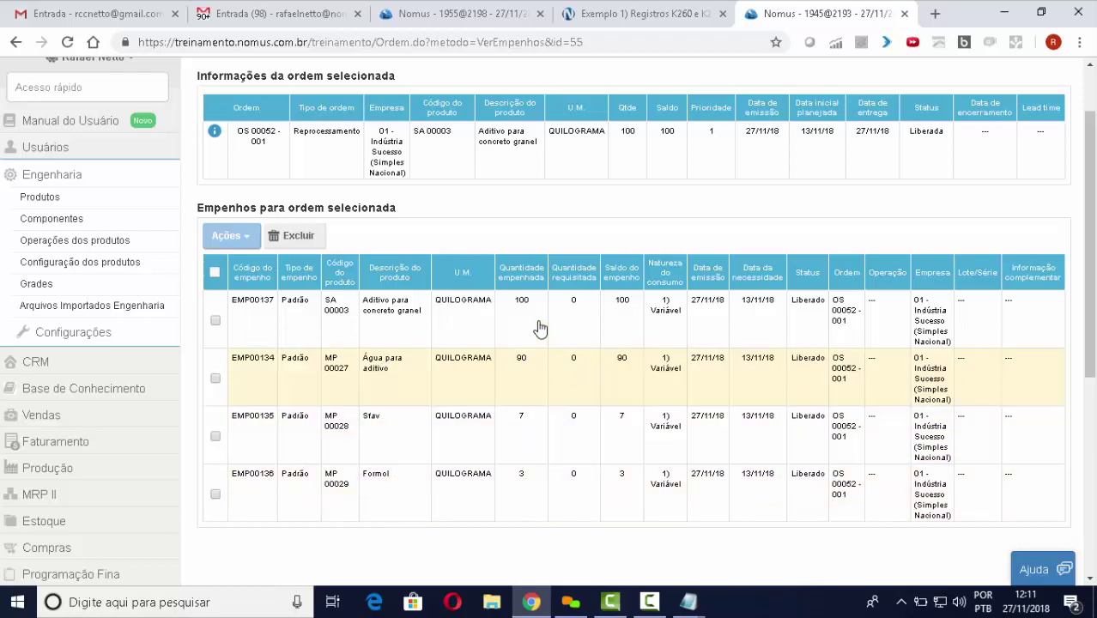
# Open the requisitions for the reprocessing order and load its commitments with the default requisition settings.
pyautogui.click(475, 161)
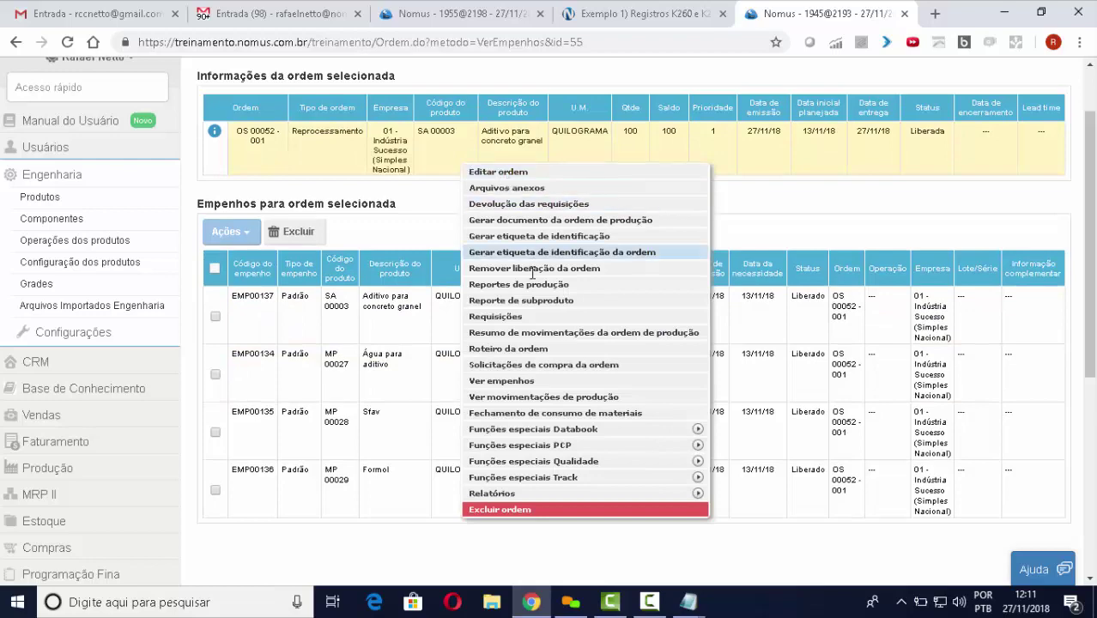
pyautogui.click(543, 317)
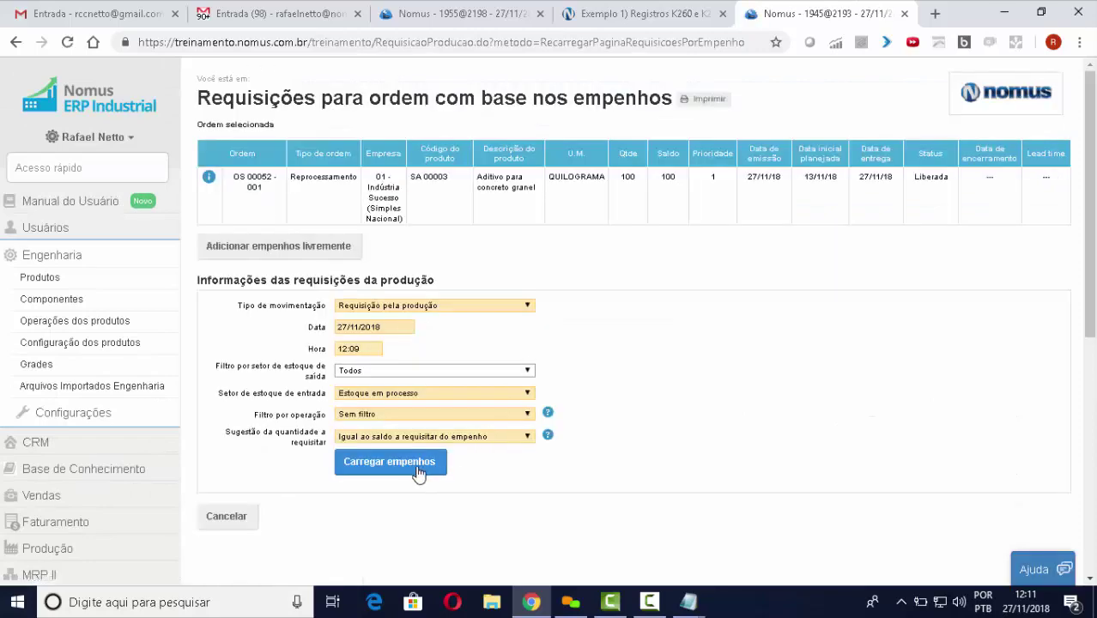
pyautogui.click(412, 464)
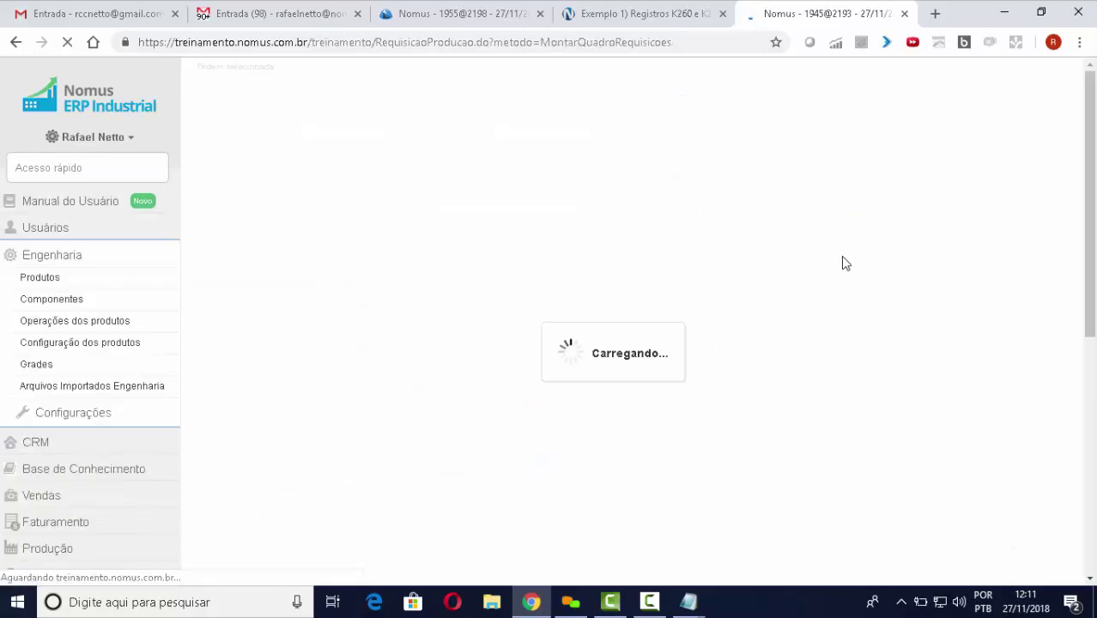
pyautogui.scroll(-2, 853, 254)
pyautogui.scroll(-1, 853, 255)
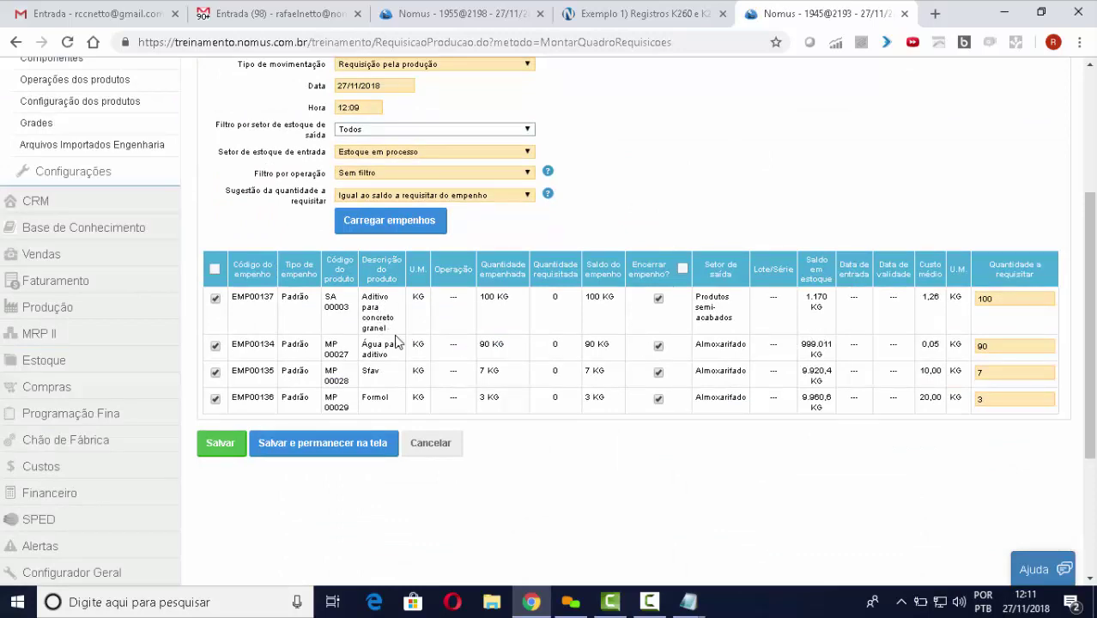
# Requisition 100 kg of SA 00003, 10 kg of MP 00027, 1 kg of MP 00028 and 1 kg of MP 00029, and save.
pyautogui.click(1011, 298)
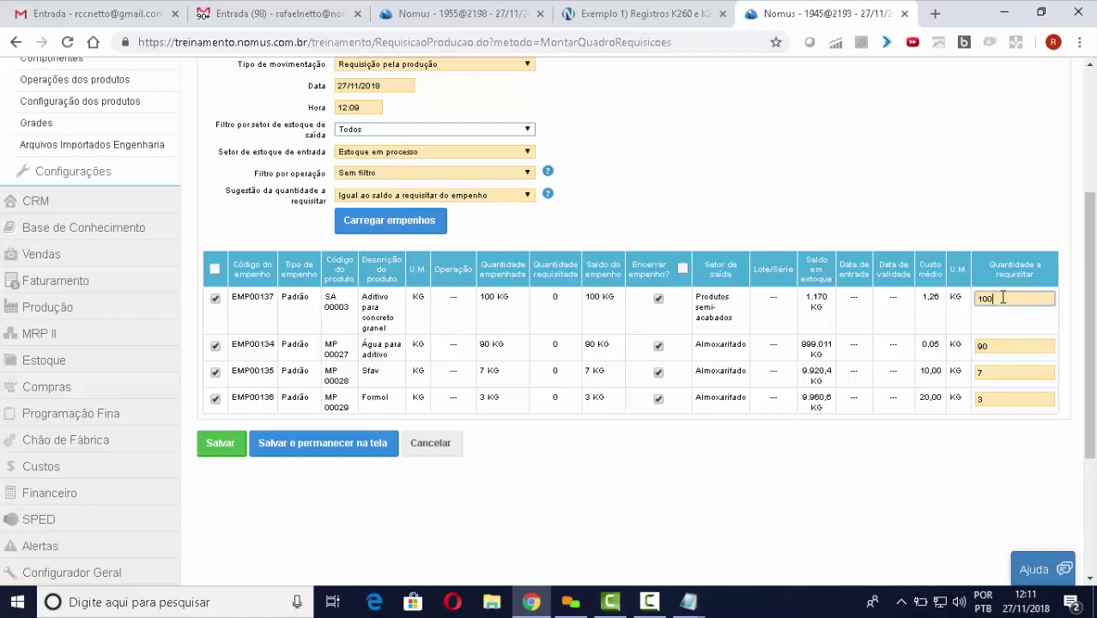
pyautogui.click(895, 188)
pyautogui.click(1013, 345)
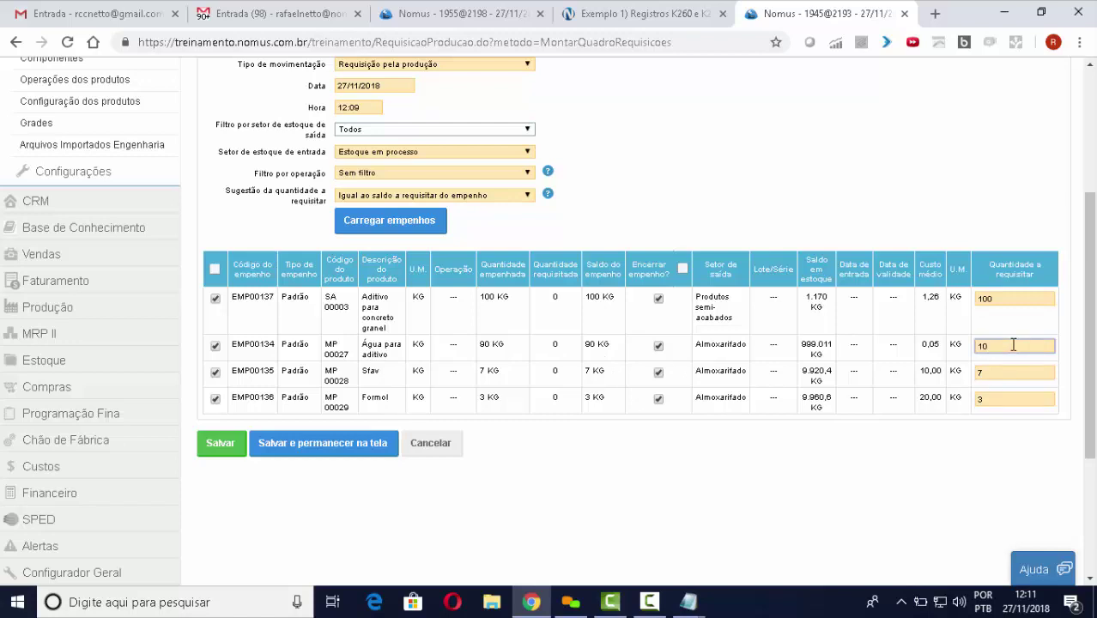
pyautogui.press('Tab')
pyautogui.press('Tab')
pyautogui.press('Tab')
pyautogui.click(1031, 396)
pyautogui.press('Tab')
pyautogui.click(222, 444)
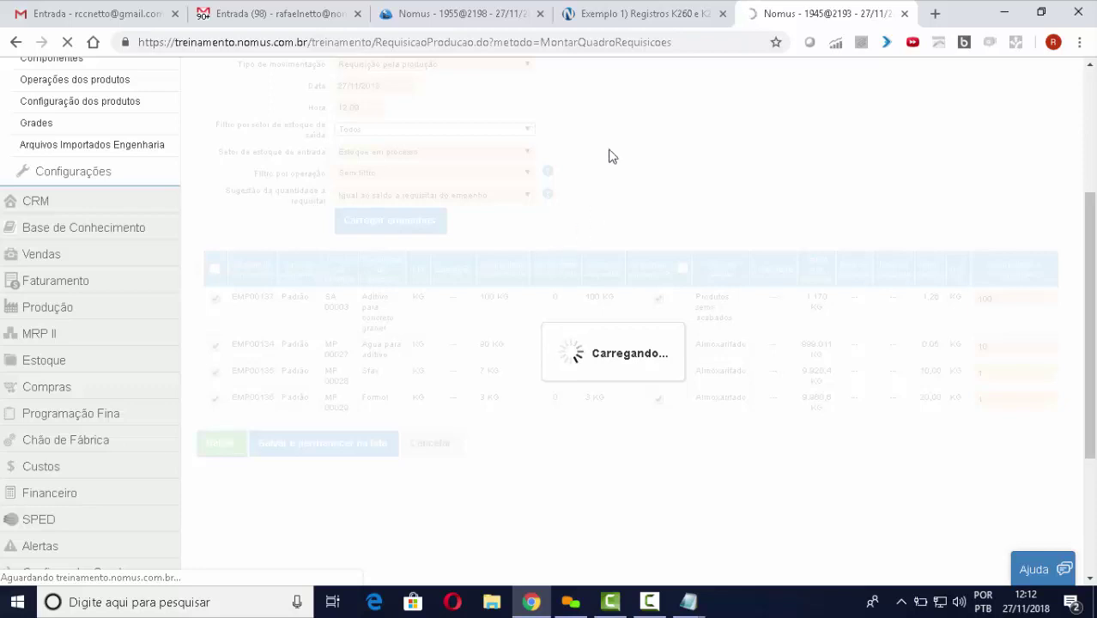
# Switch to the K260/K265 help article and review the Exemplo table through step 4, the order reporting.
pyautogui.click(644, 20)
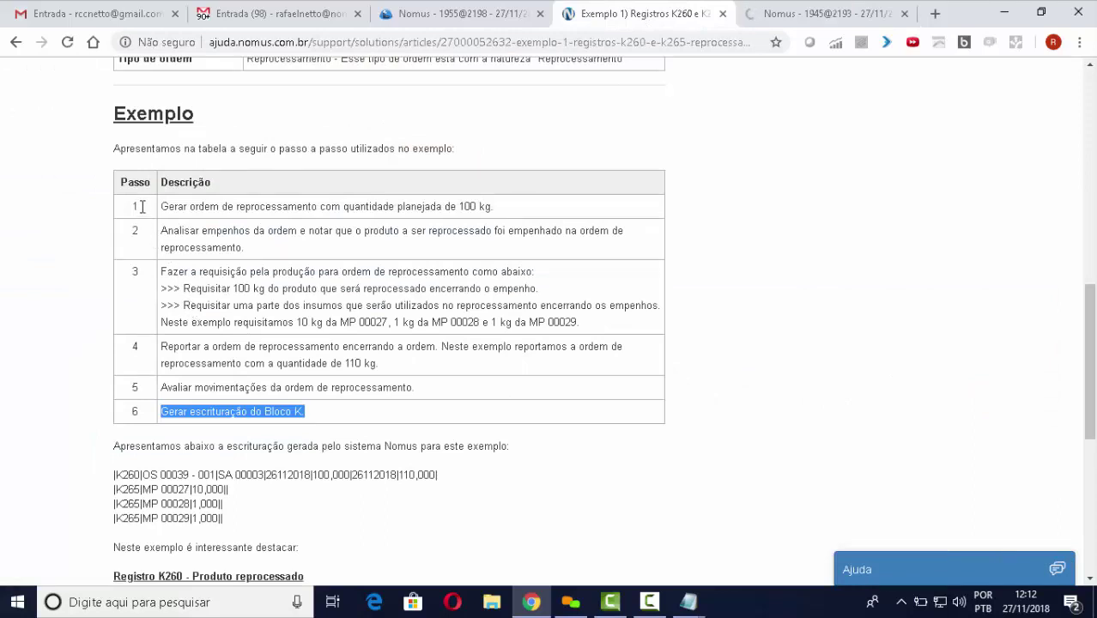
pyautogui.moveTo(142, 207); pyautogui.dragTo(127, 274)
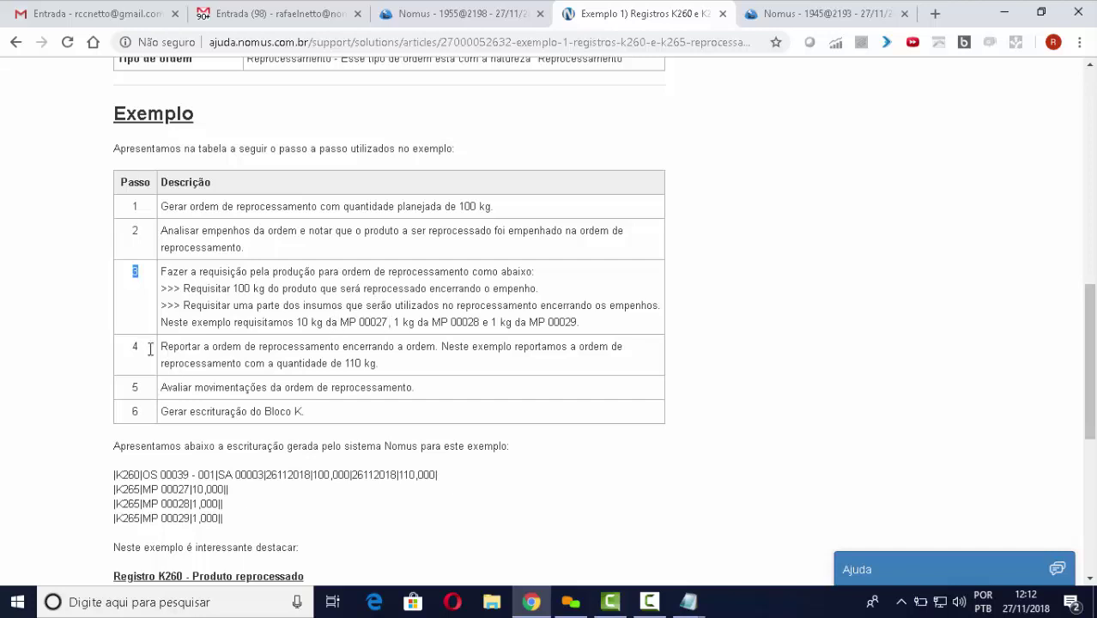
pyautogui.moveTo(150, 348); pyautogui.dragTo(131, 351)
# Return to the Nomus ERP orders page and open the production report form for the SA 00003 reprocessing order.
pyautogui.click(831, 16)
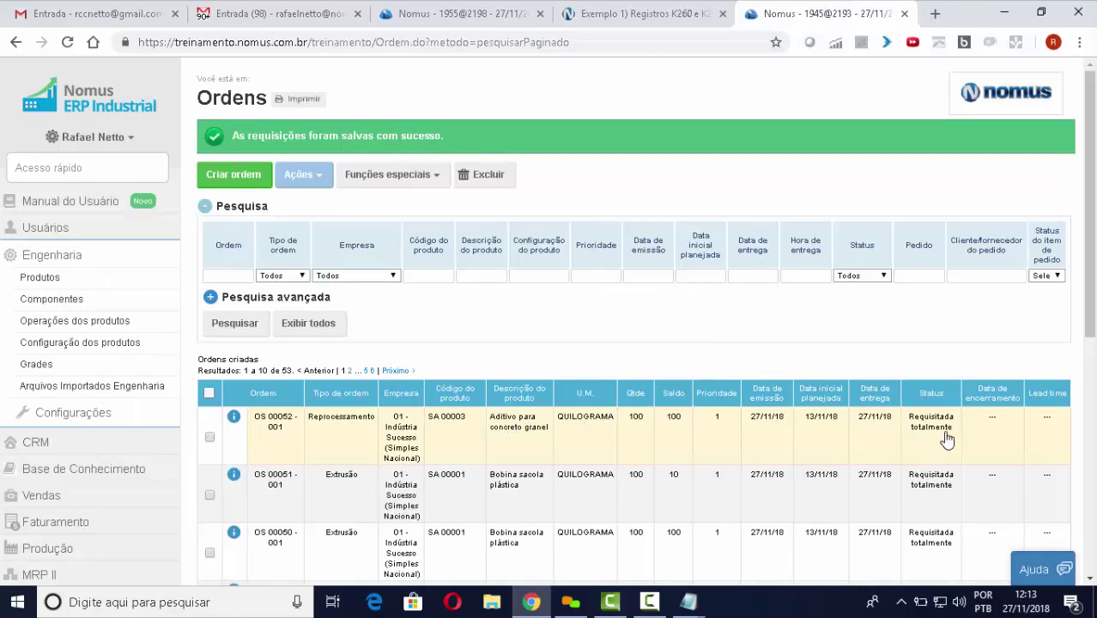
pyautogui.rightClick(440, 437)
pyautogui.scroll(-3, 601, 371)
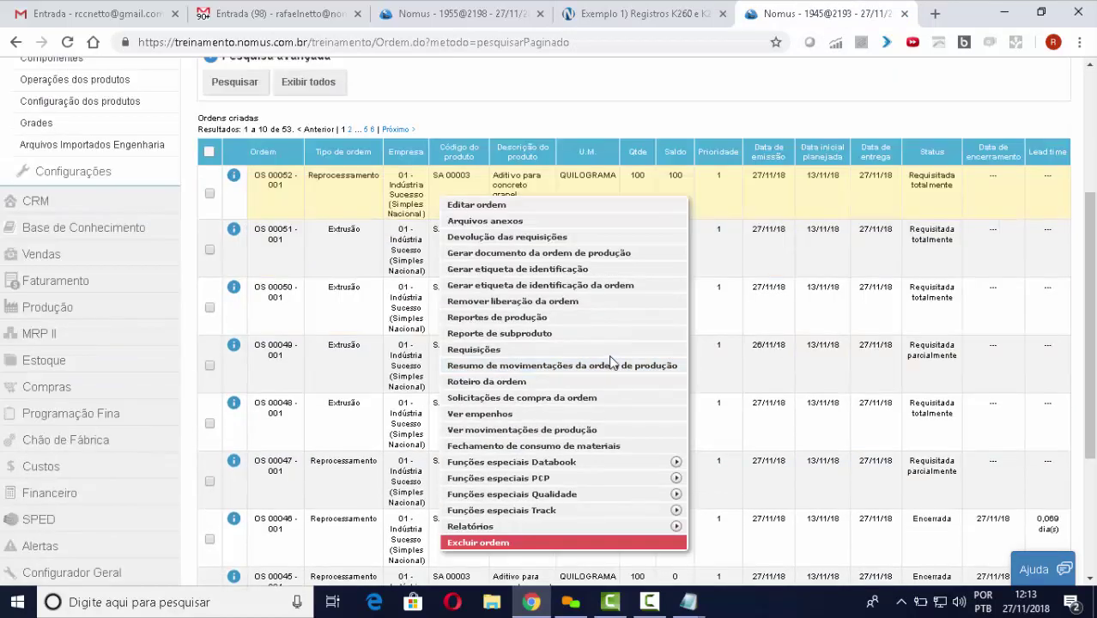
pyautogui.click(513, 318)
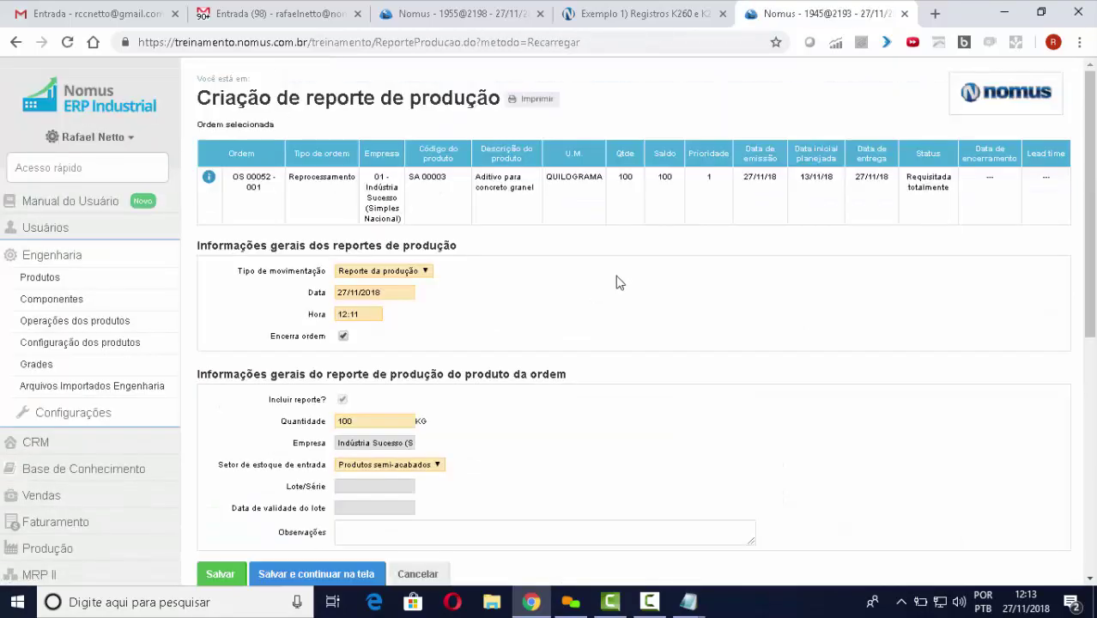
pyautogui.scroll(-1, 625, 280)
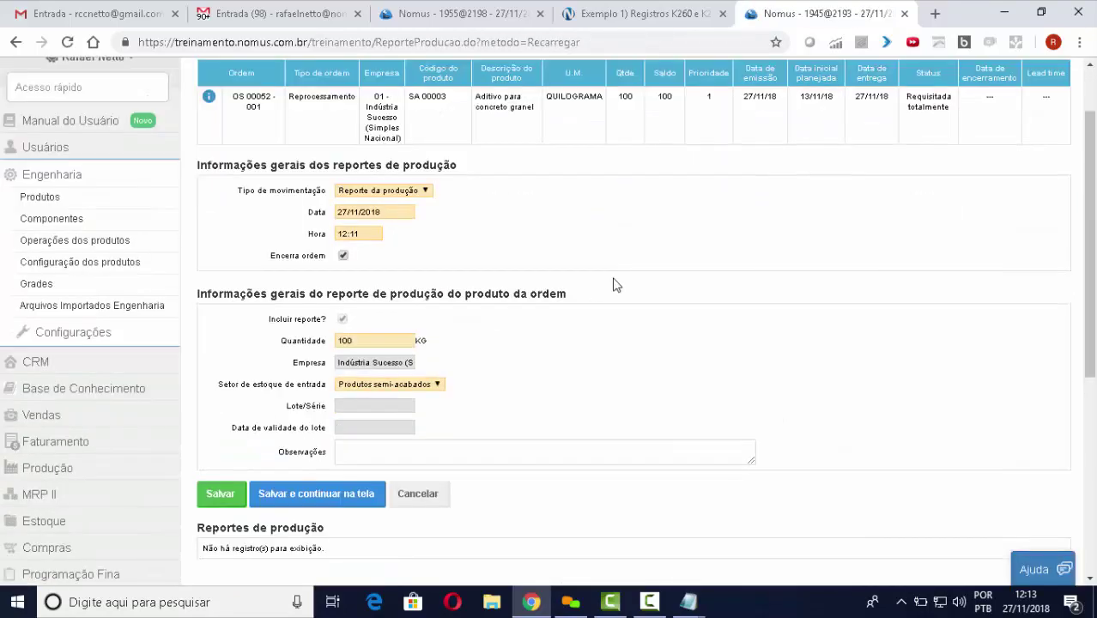
# Set the reported production quantity to 110 kg.
pyautogui.click(375, 341)
pyautogui.press('BackSpace')
pyautogui.press('BackSpace')
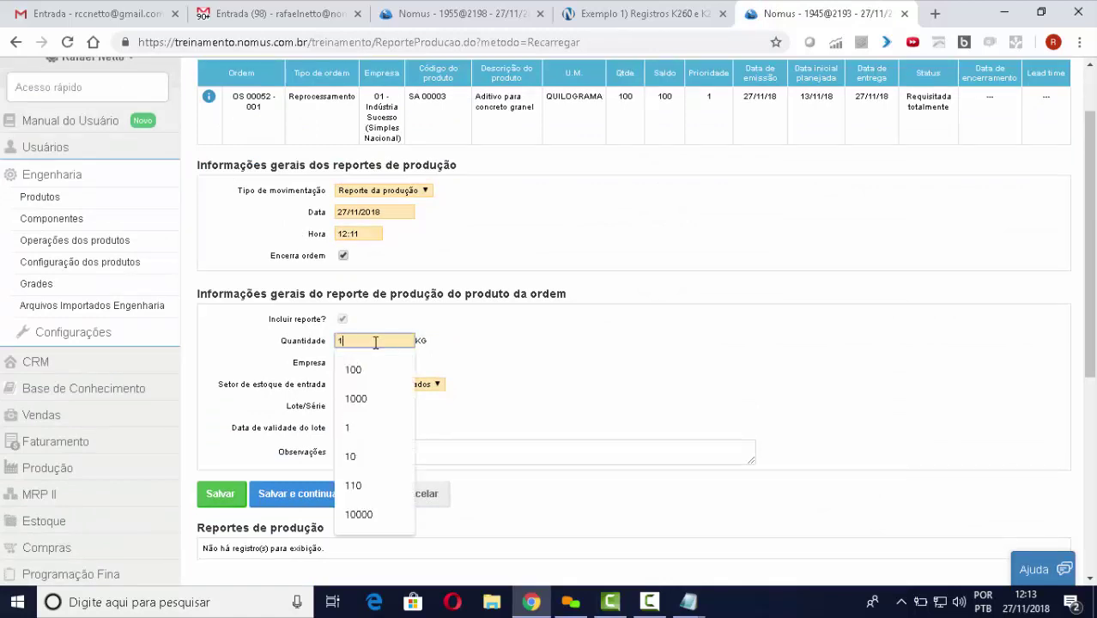
pyautogui.write('10')
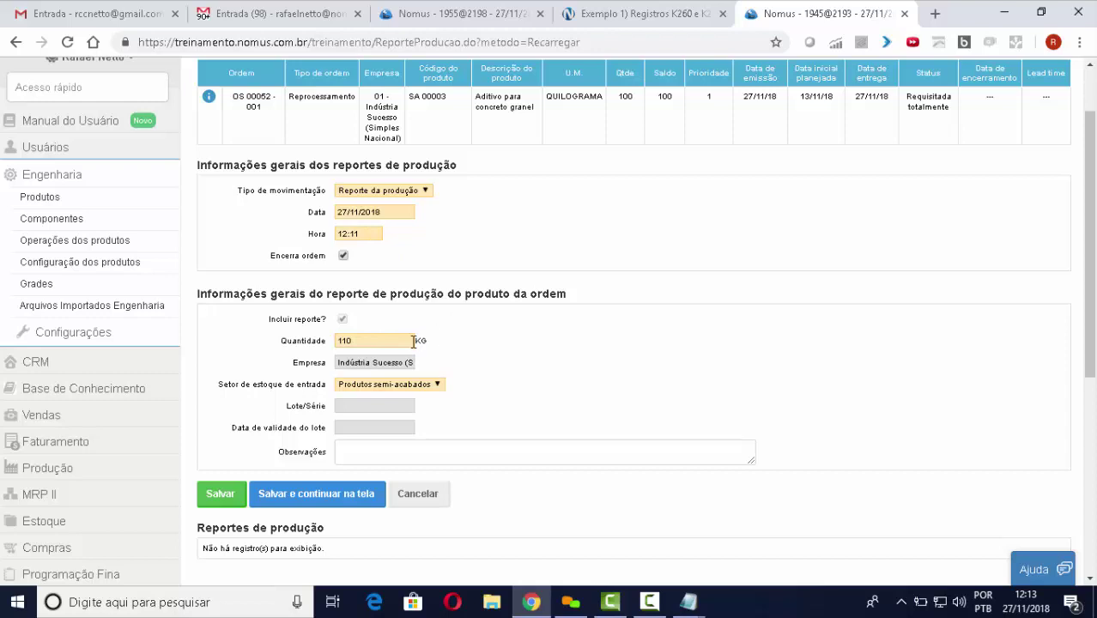
# Save the production report with order closing enabled and confirm the generated production movements.
pyautogui.moveTo(277, 256); pyautogui.dragTo(338, 273)
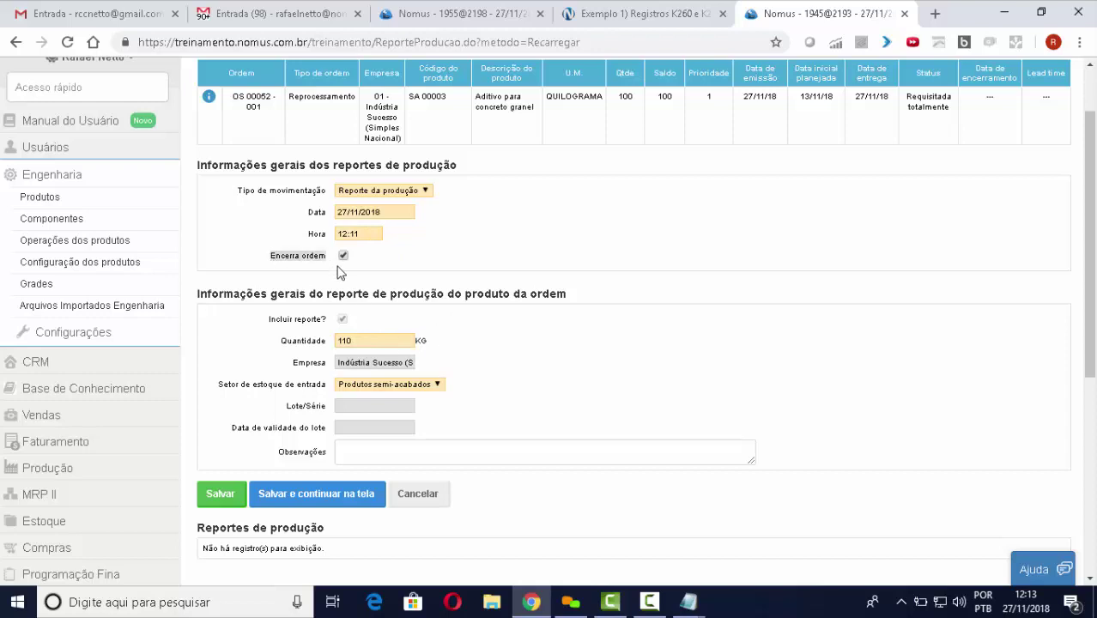
pyautogui.click(443, 271)
pyautogui.click(227, 501)
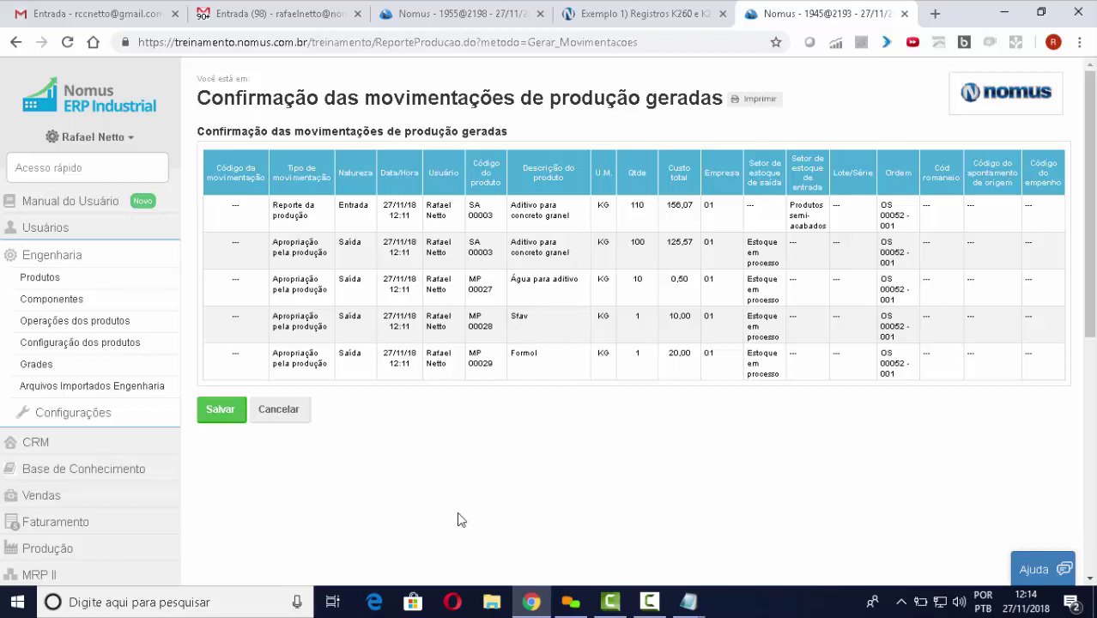
pyautogui.click(221, 411)
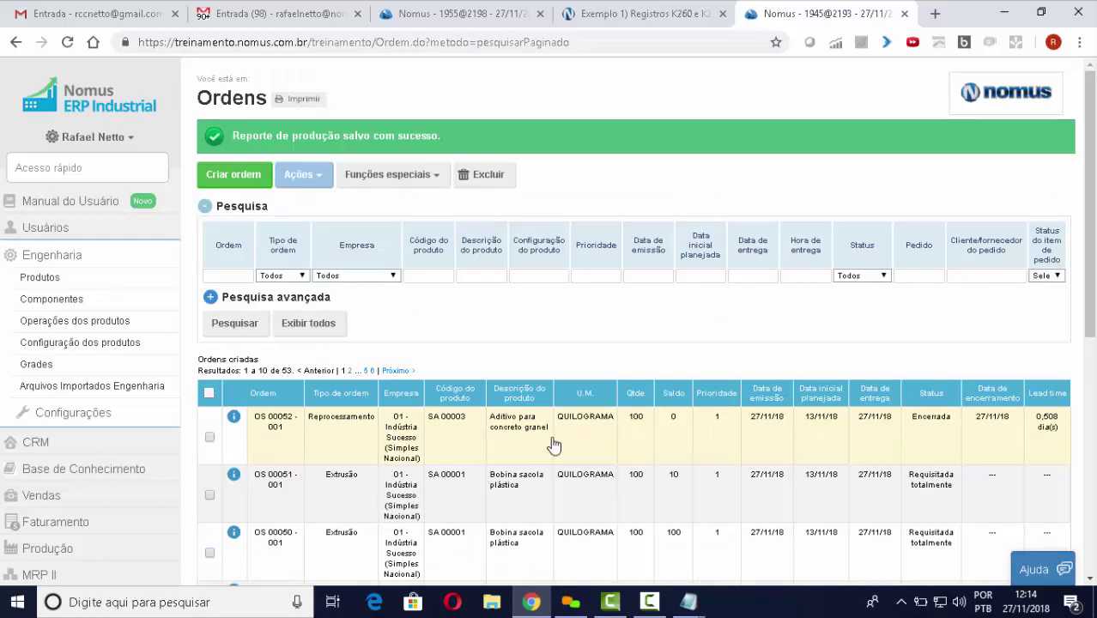
# Open the production movements of the closed SA 00003 reprocessing order and review its requisition, report and appropriation entries.
pyautogui.rightClick(495, 439)
pyautogui.scroll(-1, 718, 354)
pyautogui.scroll(-1, 718, 354)
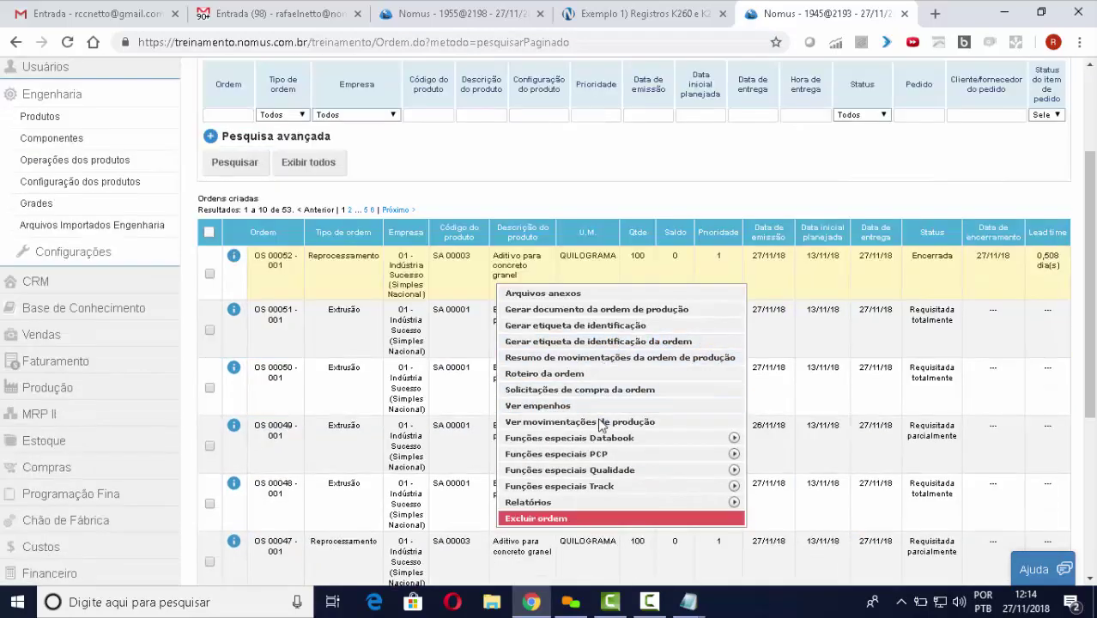
pyautogui.click(718, 419)
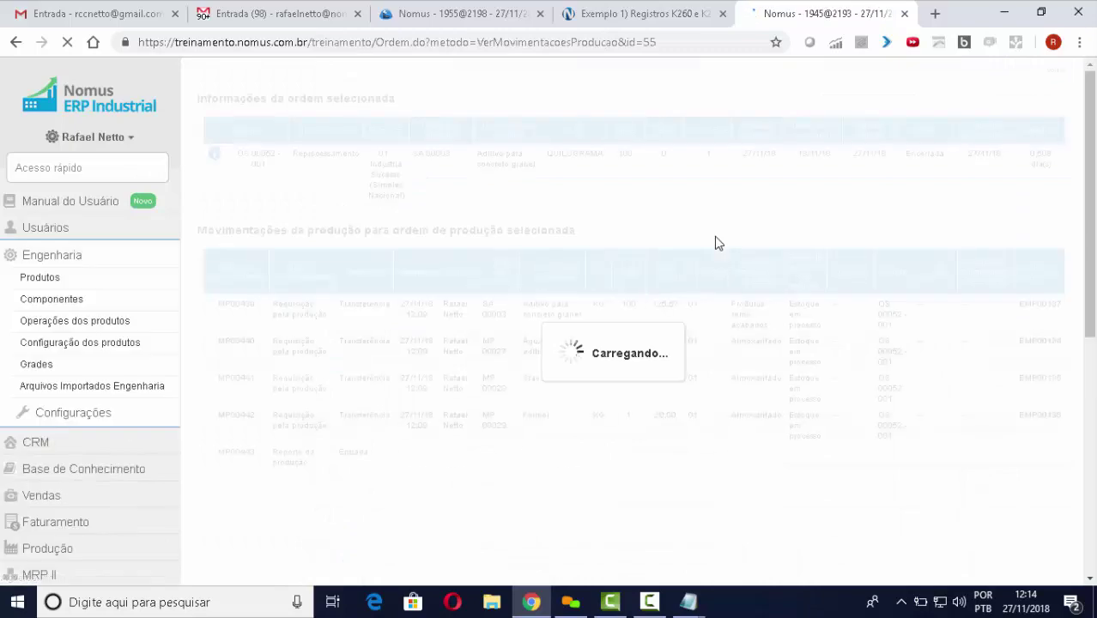
pyautogui.scroll(-1, 708, 247)
pyautogui.scroll(-1, 704, 249)
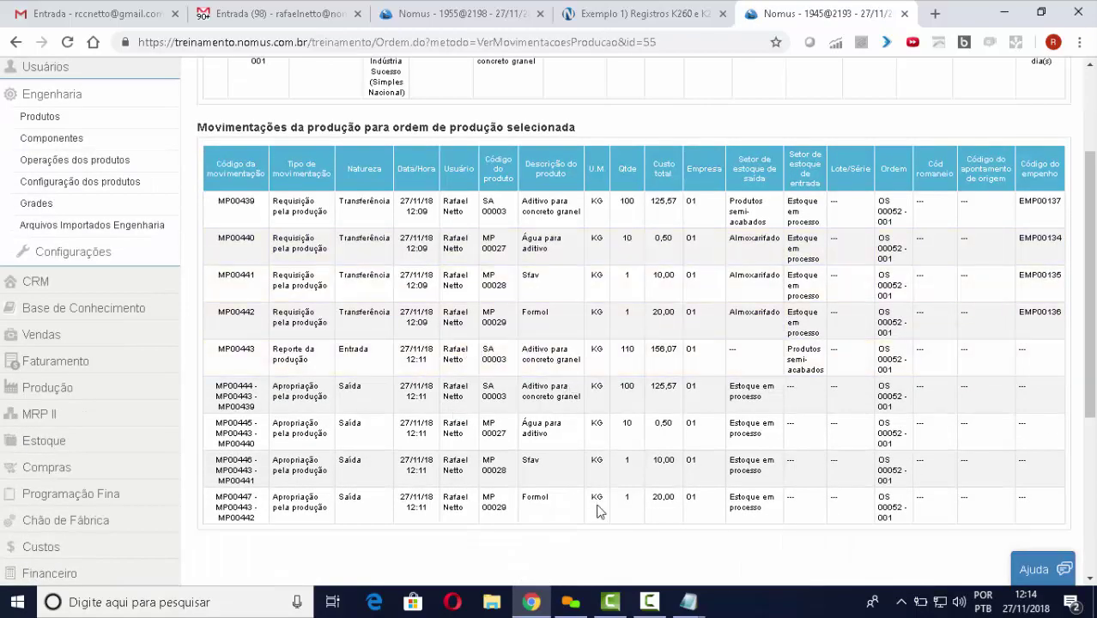
pyautogui.scroll(2, 609, 491)
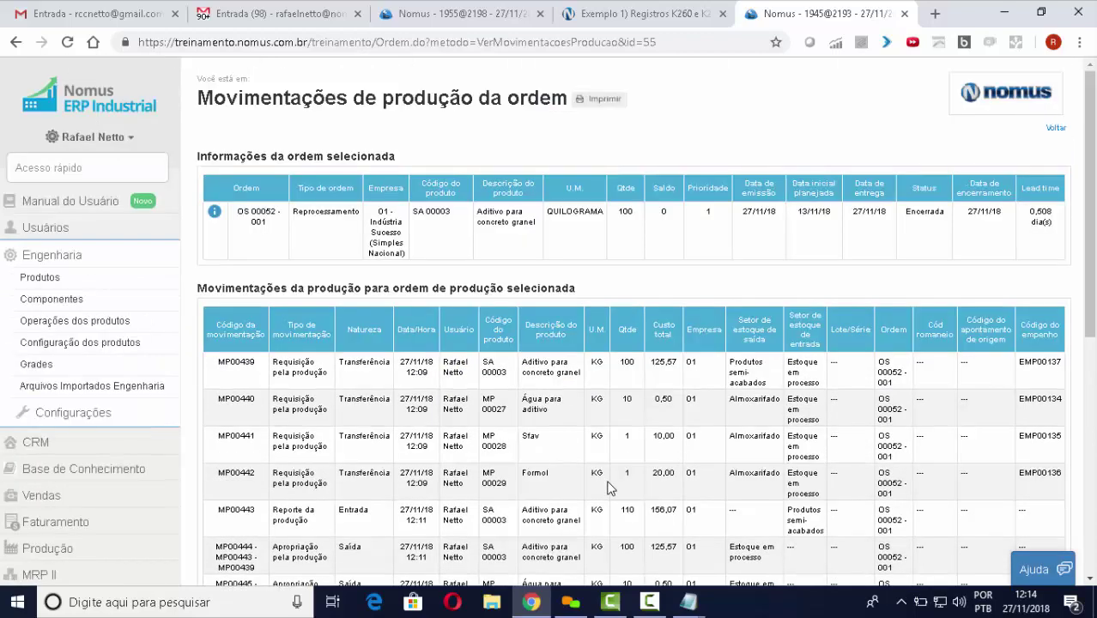
# Open Sped Fiscal - Bloco K through a search for "SPE" and process the apuração for 01/11/18 to 30/11/18.
pyautogui.click(75, 169)
pyautogui.write('SPE')
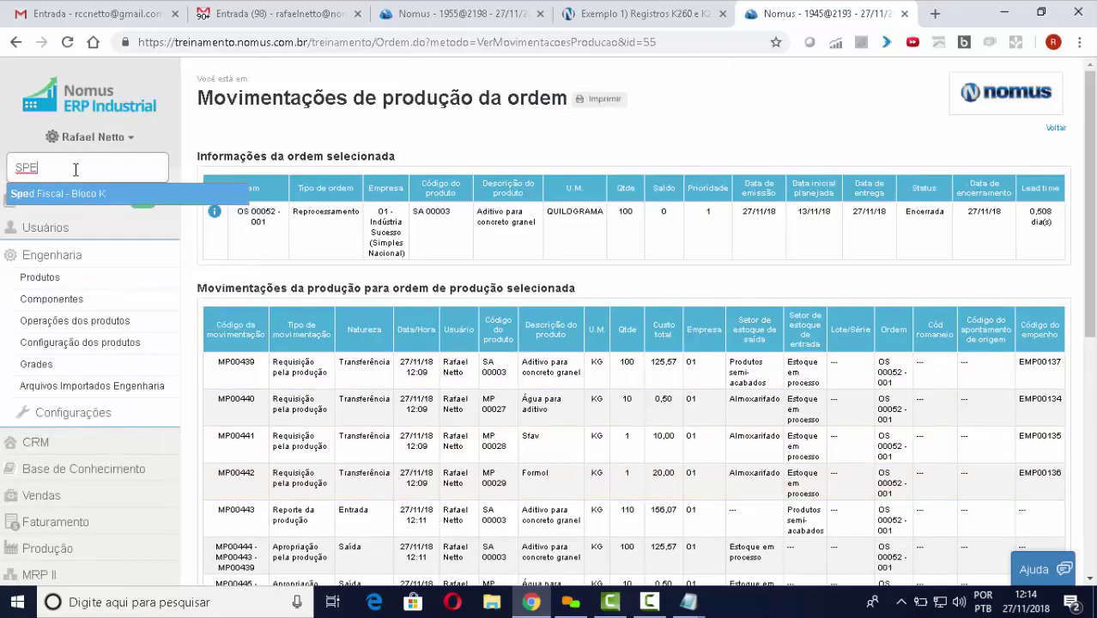
pyautogui.press('Return')
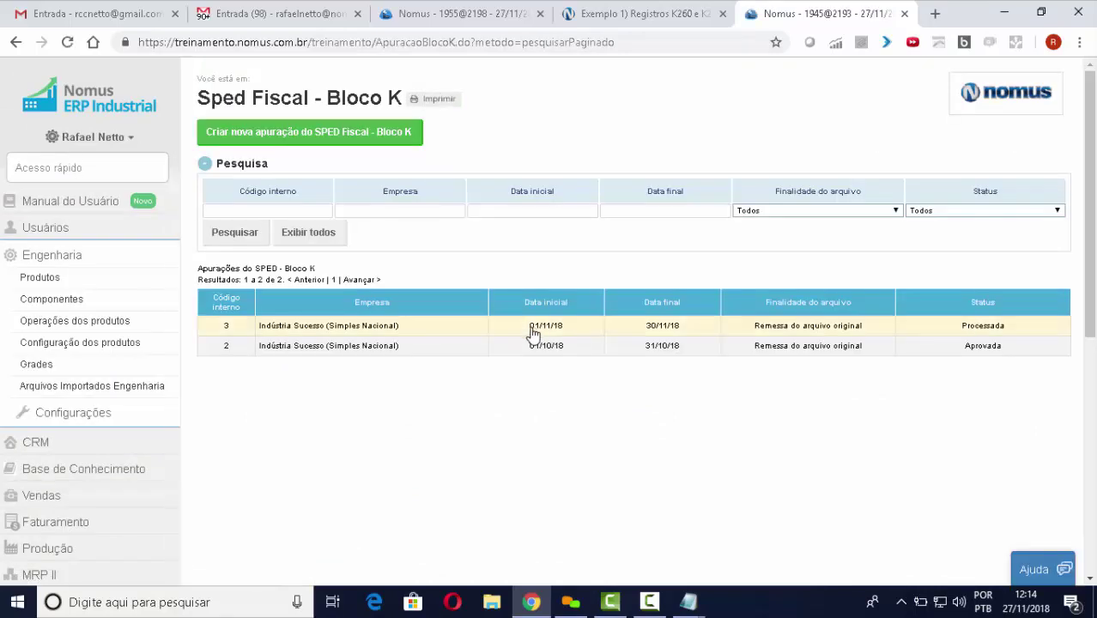
pyautogui.click(521, 333)
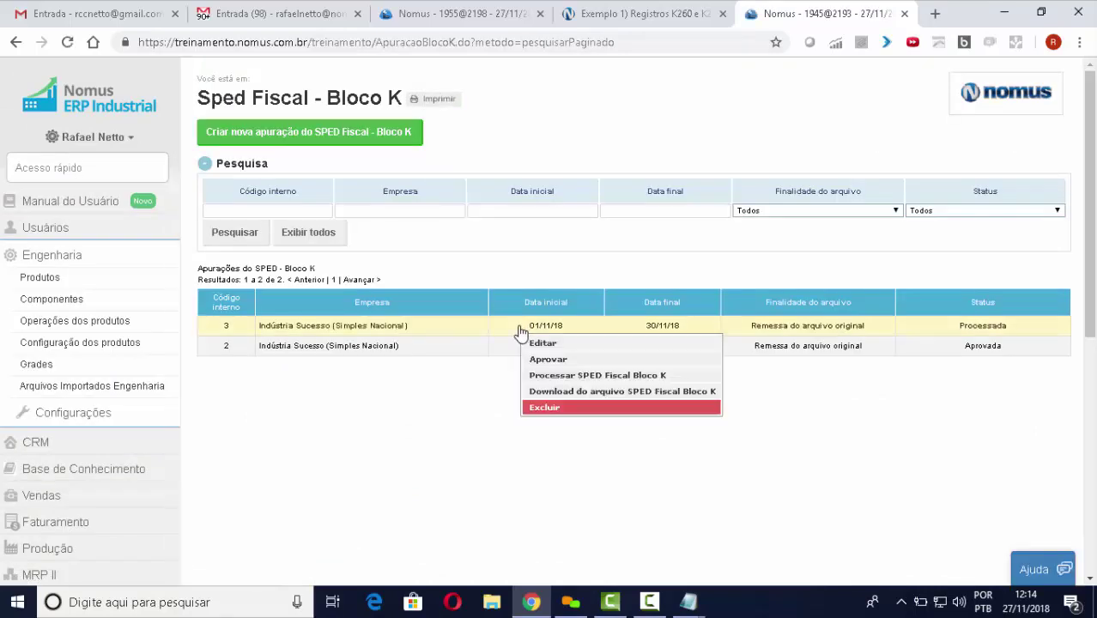
pyautogui.click(610, 378)
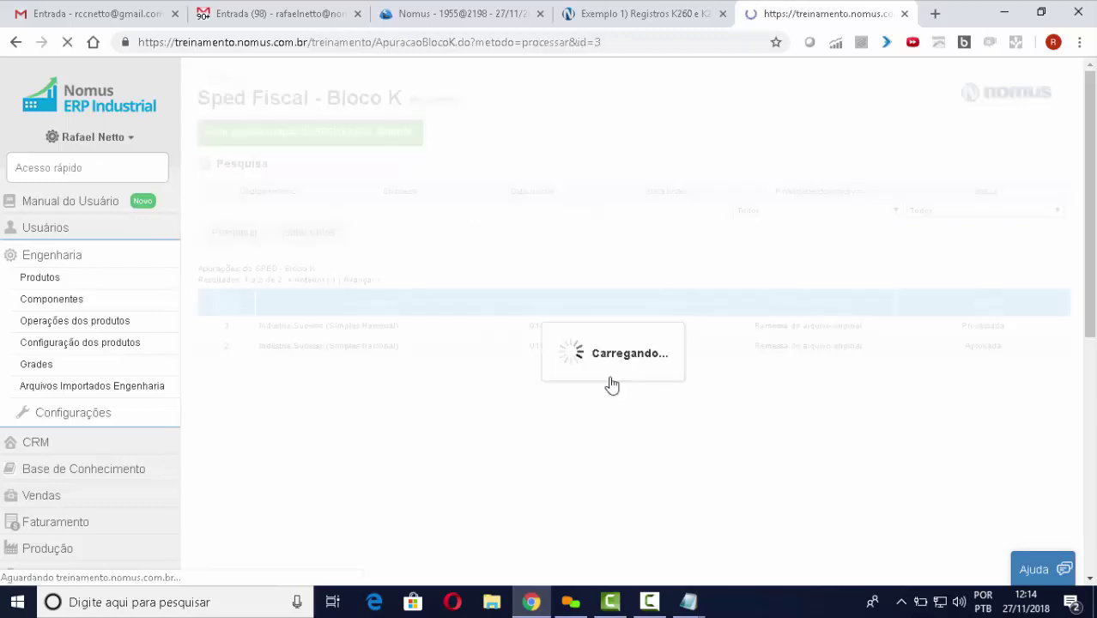
# Download the November SPED Fiscal Bloco K file and locate the new reprocessing order's K260 and K265 records in the text file.
pyautogui.click(506, 370)
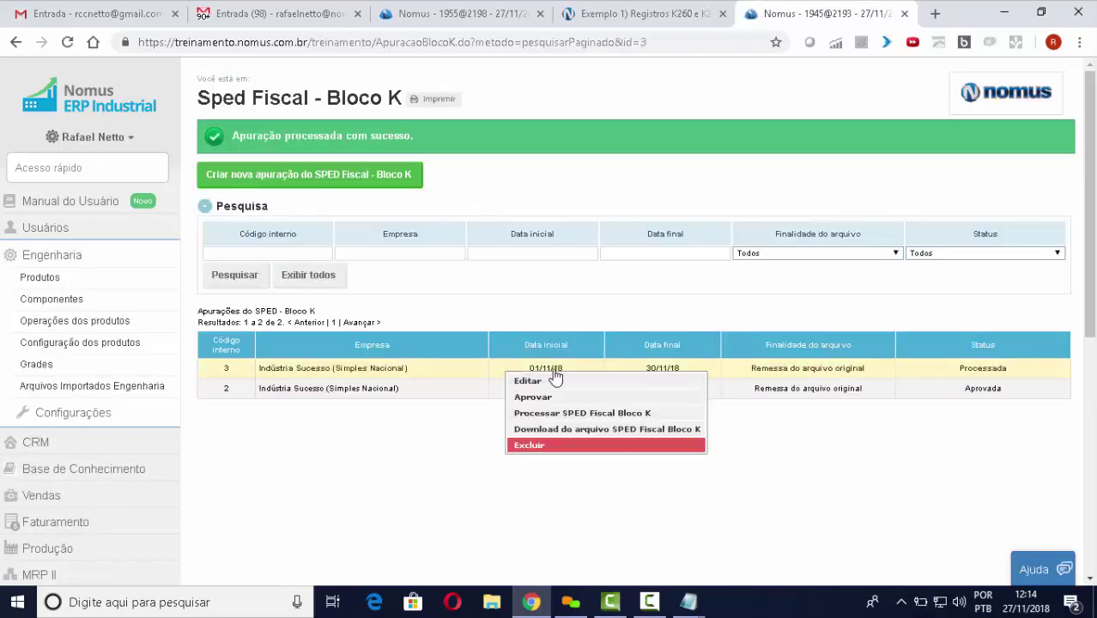
pyautogui.click(638, 429)
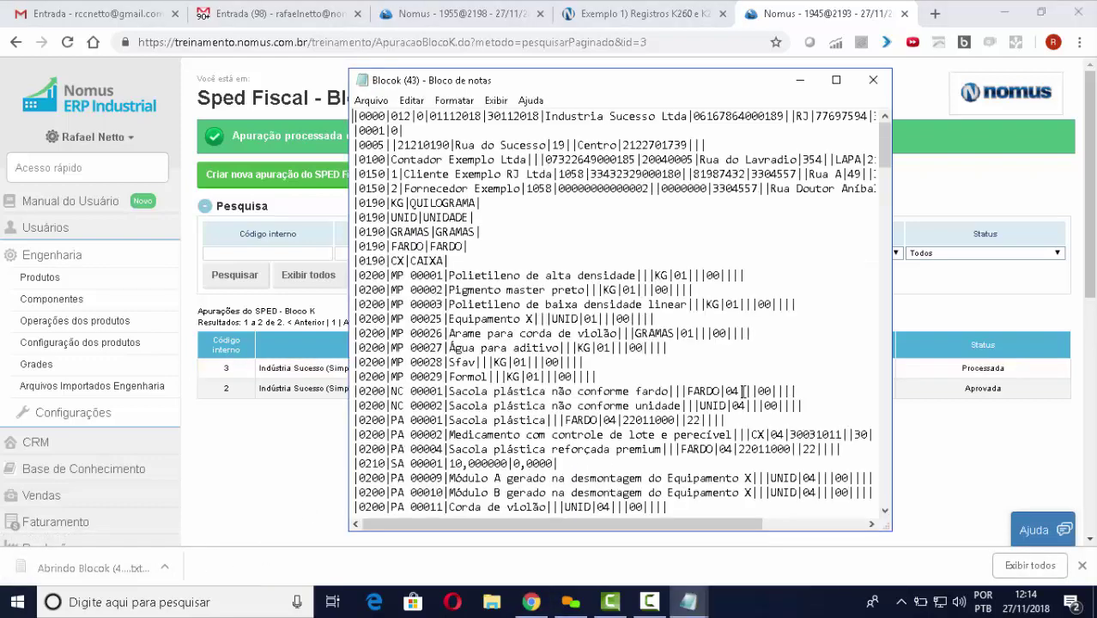
pyautogui.moveTo(887, 139); pyautogui.dragTo(913, 441)
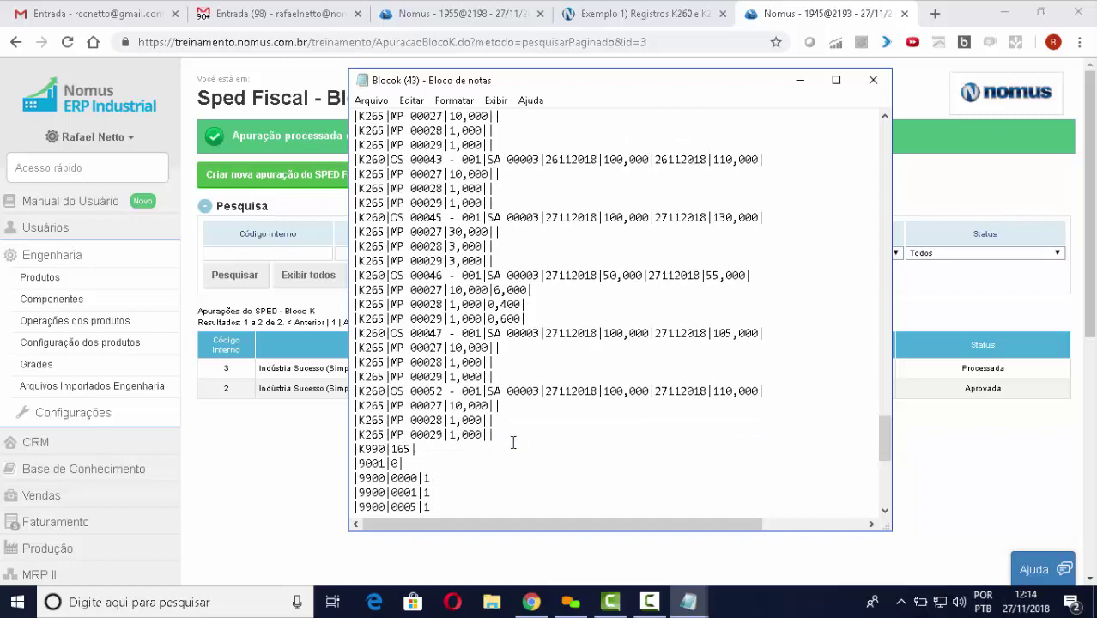
pyautogui.moveTo(493, 435); pyautogui.dragTo(367, 396)
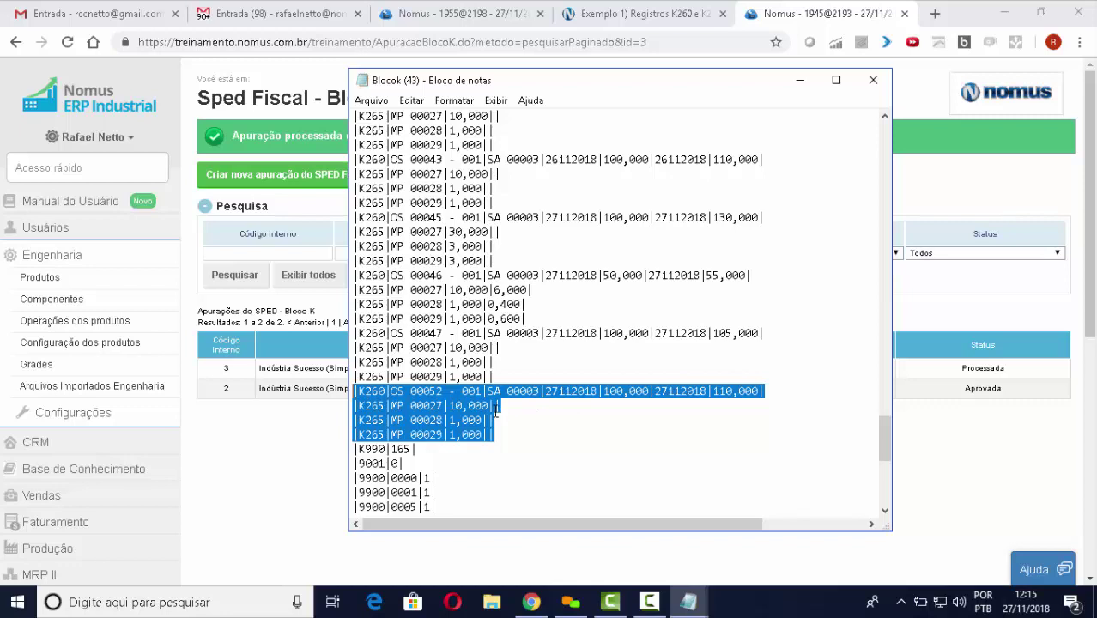
pyautogui.click(478, 388)
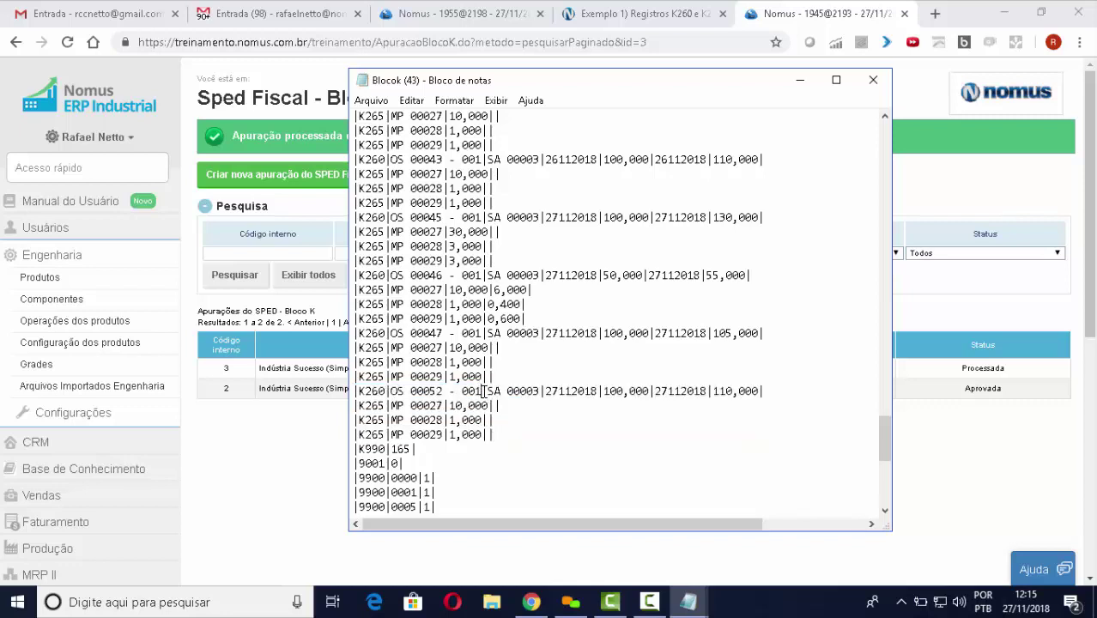
# Examine the last K260 record's fields in turn: order, product, stock exit date and quantity, return date and quantity.
pyautogui.moveTo(482, 391); pyautogui.dragTo(391, 392)
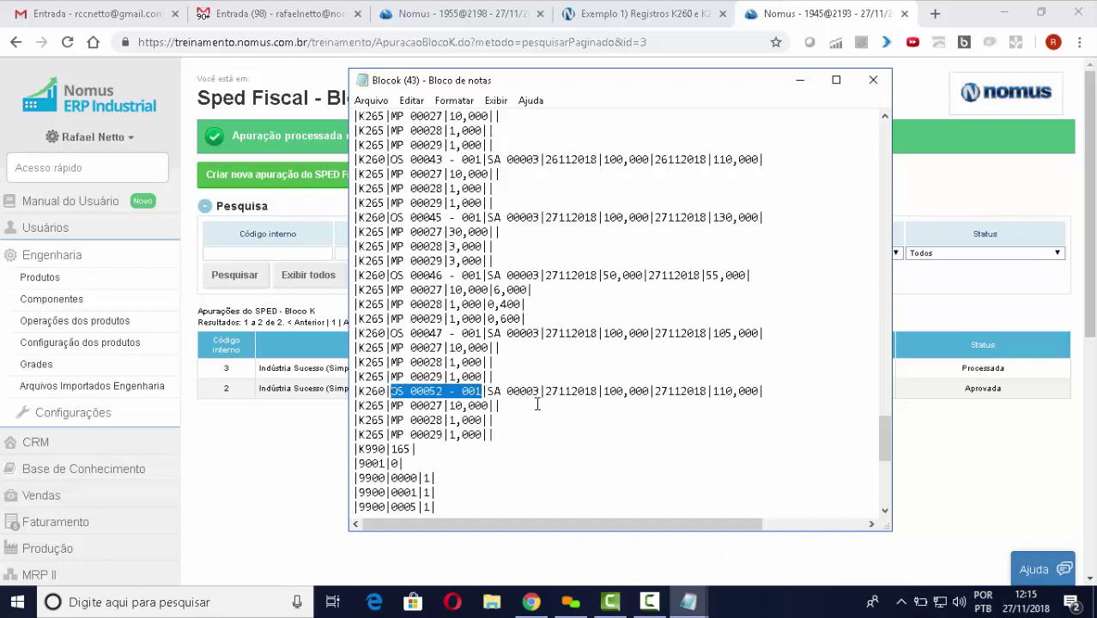
pyautogui.moveTo(538, 392); pyautogui.dragTo(493, 397)
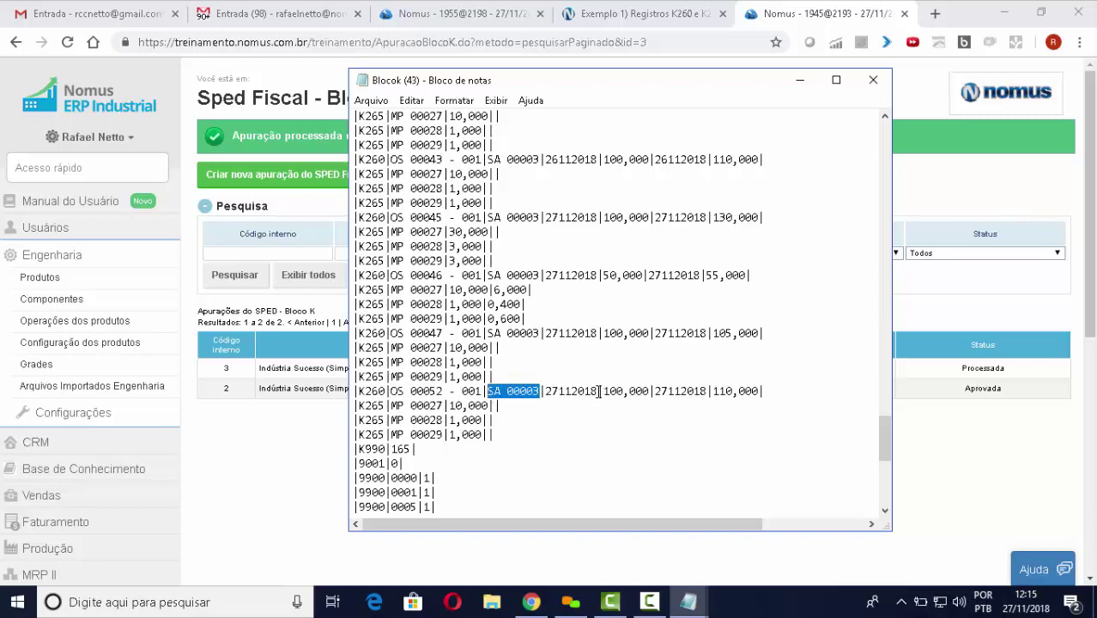
pyautogui.moveTo(599, 391); pyautogui.dragTo(551, 393)
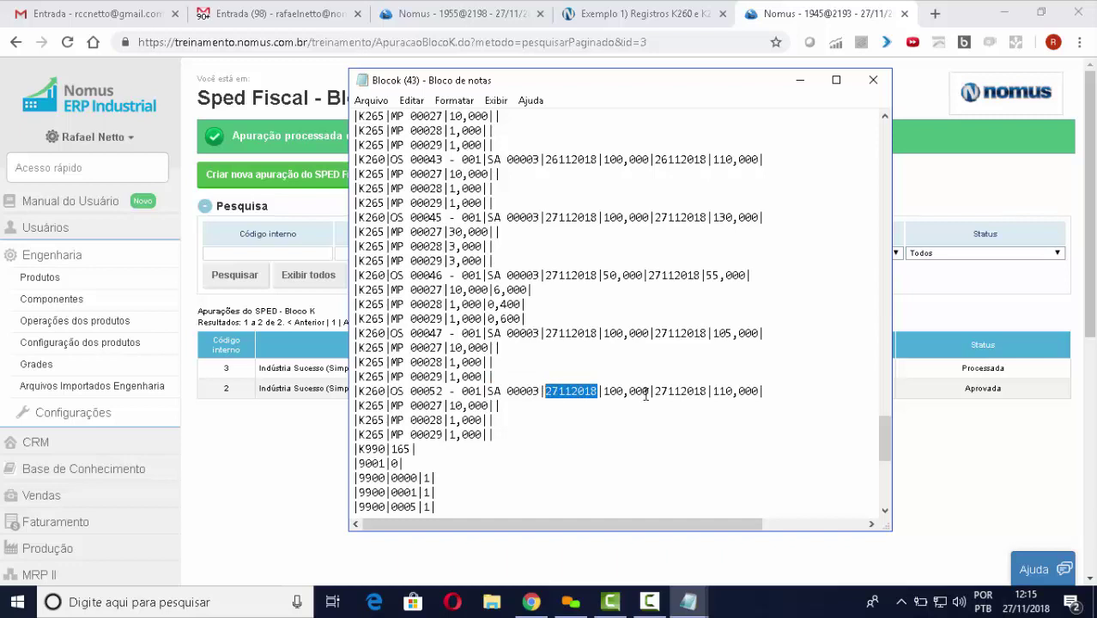
pyautogui.moveTo(651, 391); pyautogui.dragTo(609, 392)
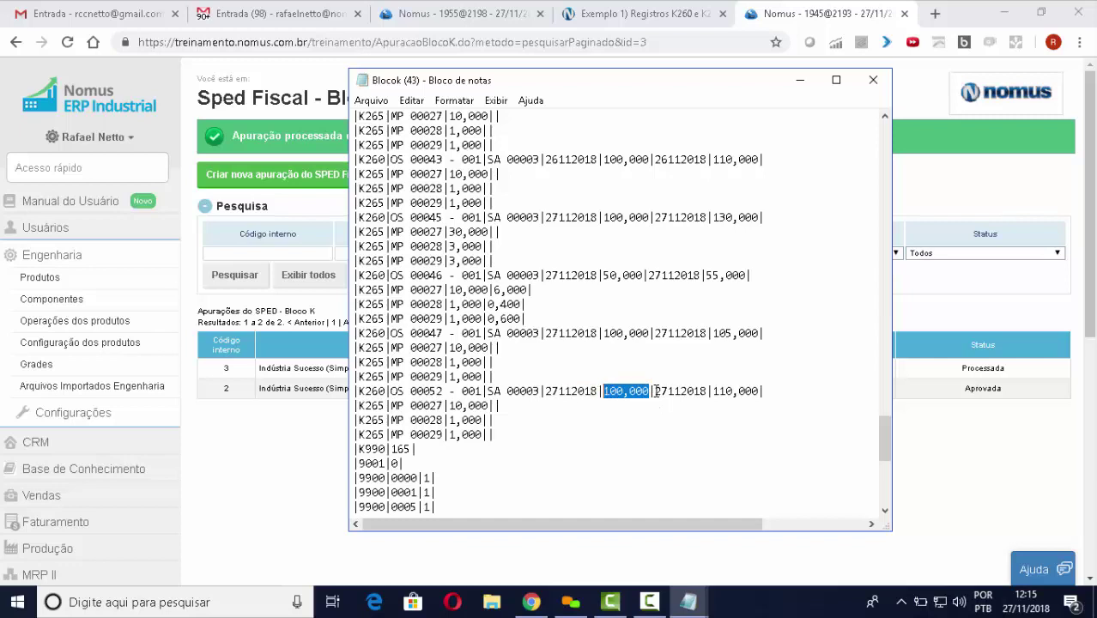
pyautogui.moveTo(655, 392); pyautogui.dragTo(709, 392)
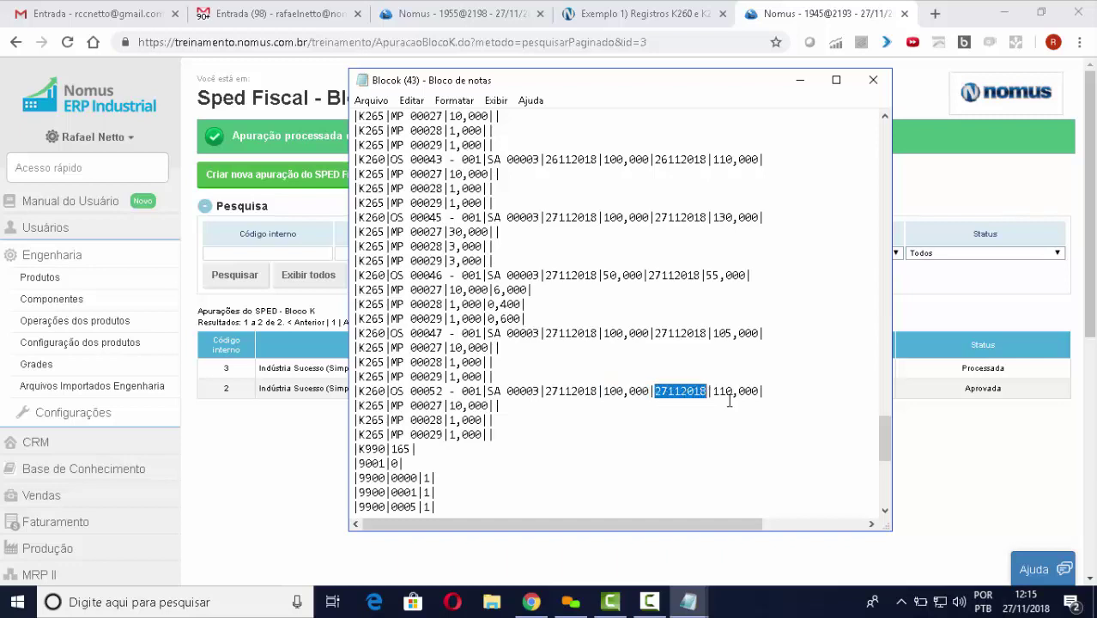
pyautogui.moveTo(713, 391); pyautogui.dragTo(757, 391)
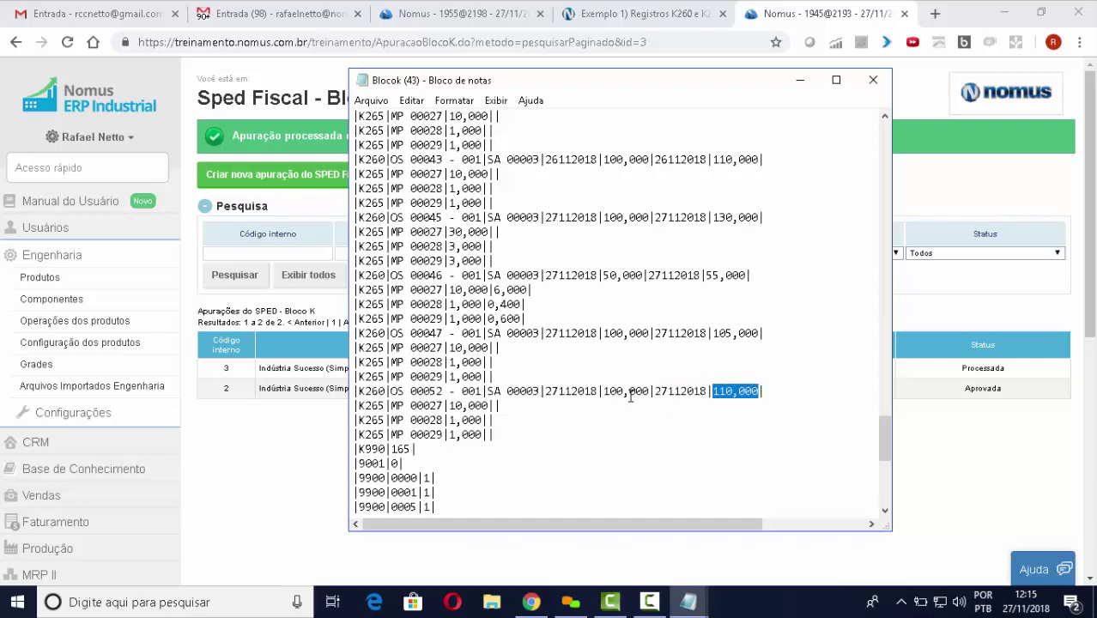
pyautogui.click(720, 391)
pyautogui.moveTo(714, 392); pyautogui.dragTo(759, 392)
# Examine the K265 records beneath it for the consumed inputs MP 00027, MP 00028 and MP 00029.
pyautogui.moveTo(495, 435); pyautogui.dragTo(355, 404)
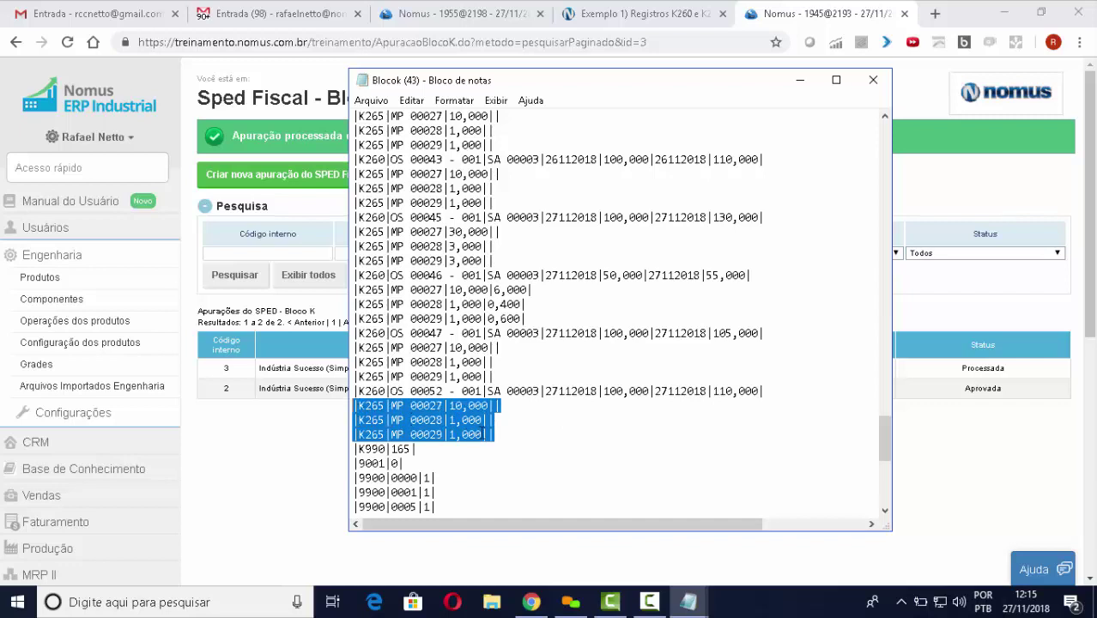
pyautogui.click(515, 432)
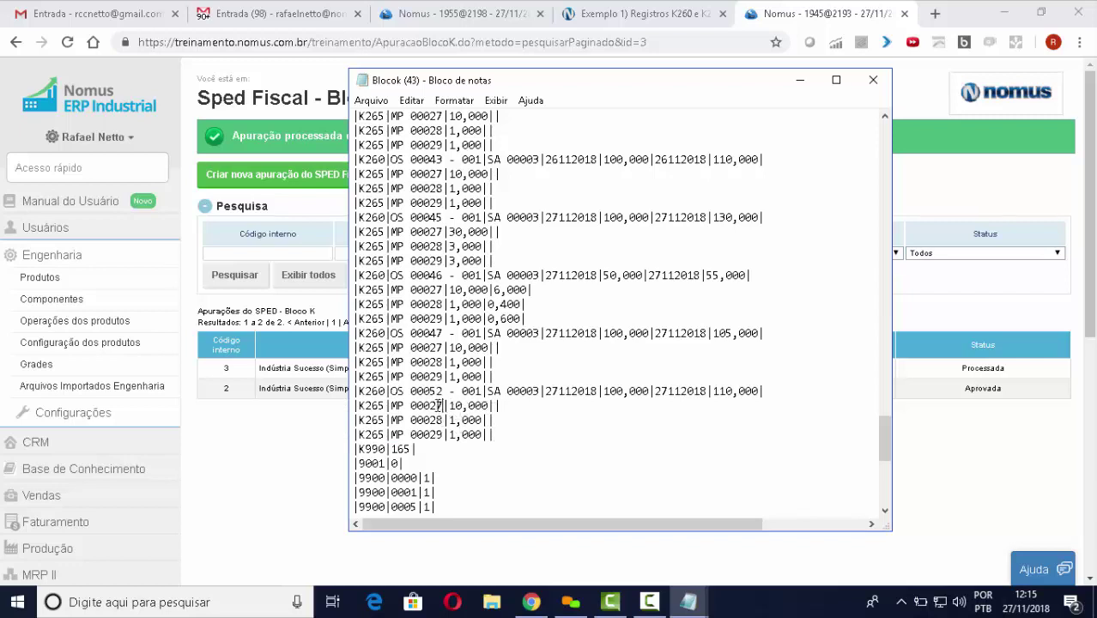
pyautogui.moveTo(444, 406); pyautogui.dragTo(398, 406)
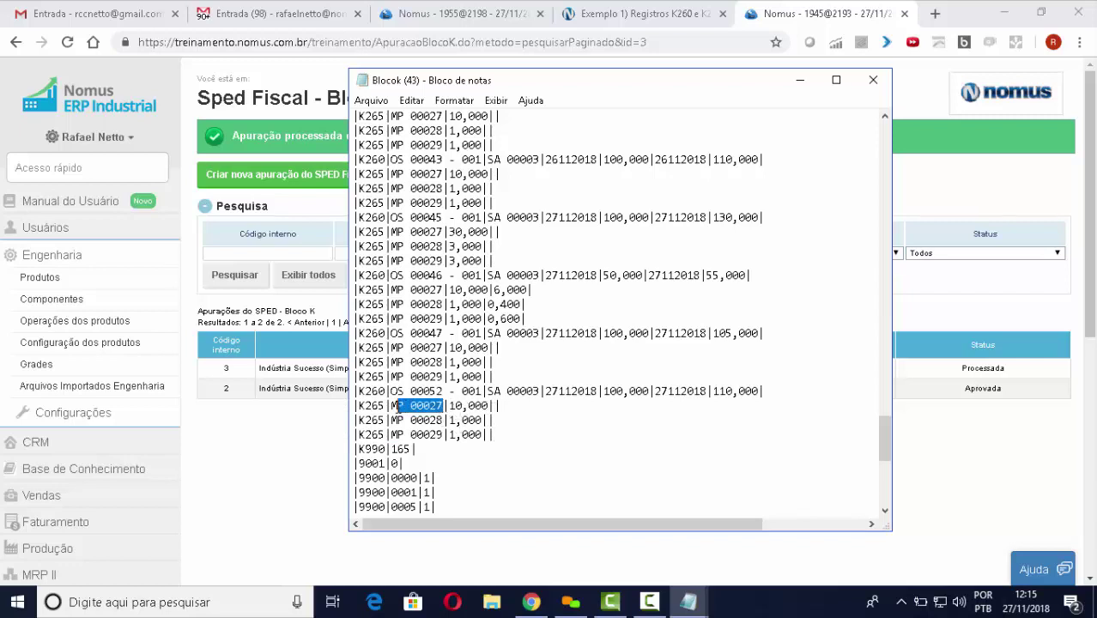
pyautogui.click(475, 420)
pyautogui.moveTo(482, 421); pyautogui.dragTo(390, 421)
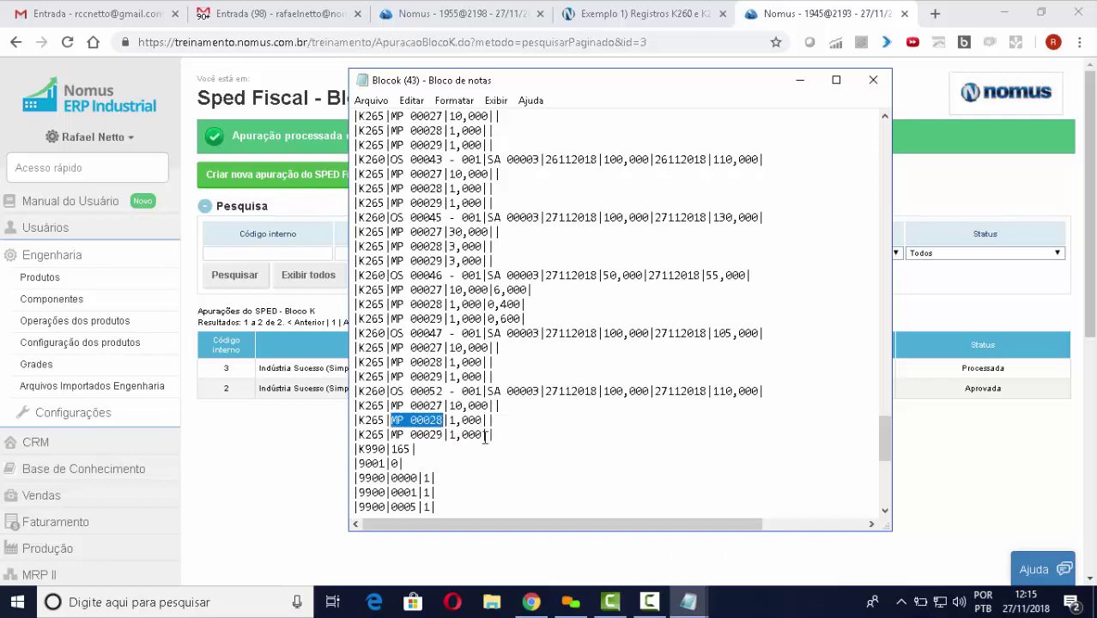
pyautogui.moveTo(482, 435); pyautogui.dragTo(391, 435)
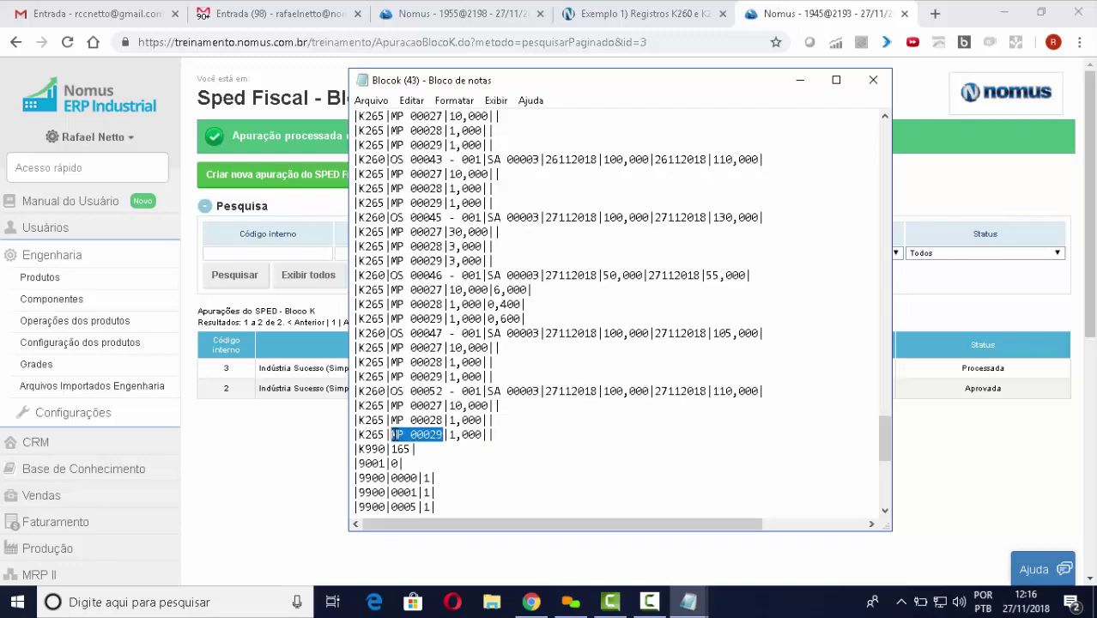
# Minimize the Bloco K text file and review the sample K260 and K265 records in the help article.
pyautogui.click(801, 85)
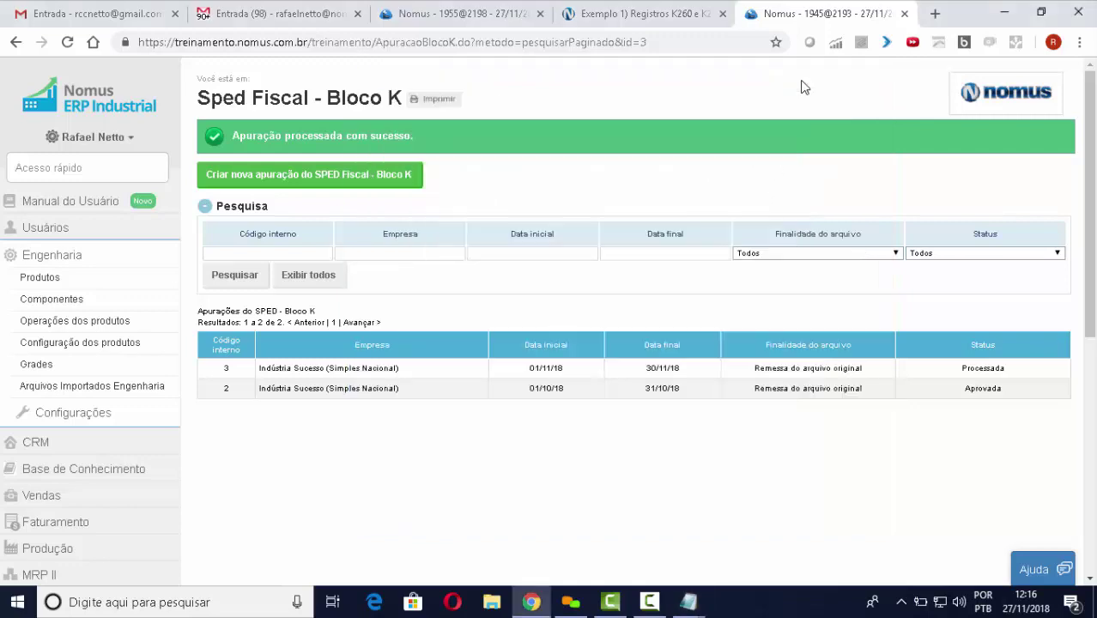
pyautogui.click(673, 13)
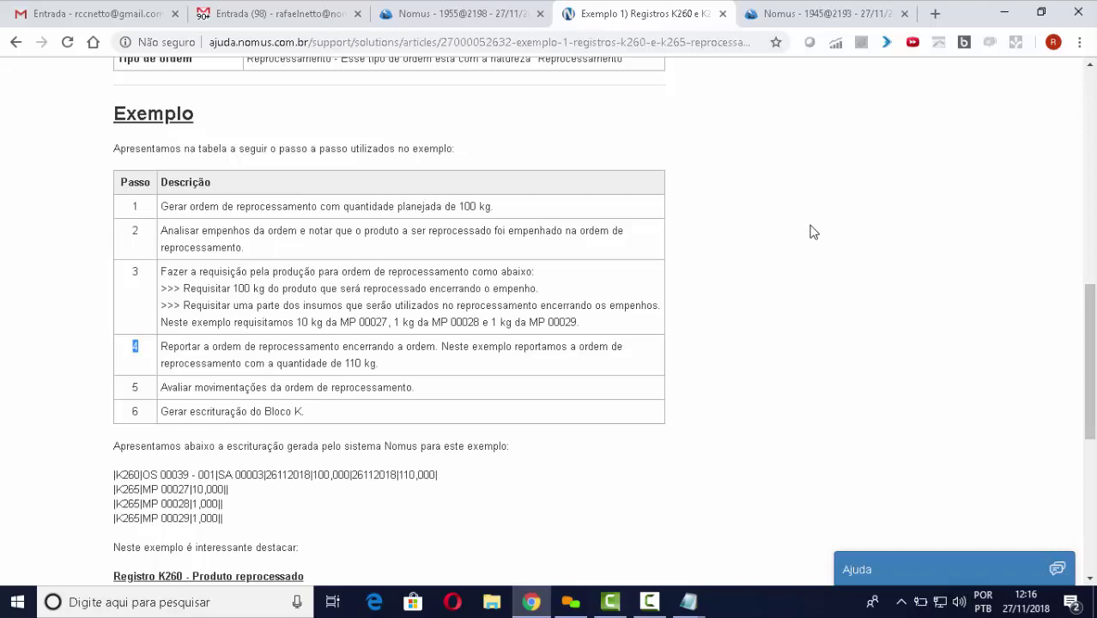
pyautogui.scroll(-3, 814, 232)
pyautogui.moveTo(227, 358); pyautogui.dragTo(108, 317)
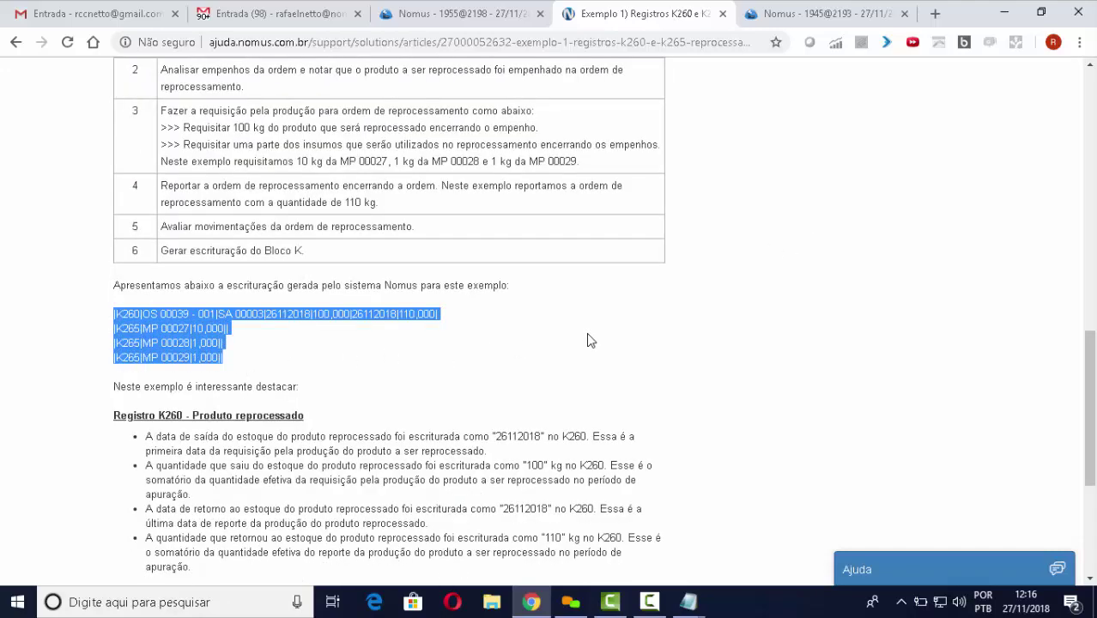
# Review the help article's notes on the K260 exit date, exit quantity, return date and return quantity, down to the K265 section.
pyautogui.scroll(-3, 589, 341)
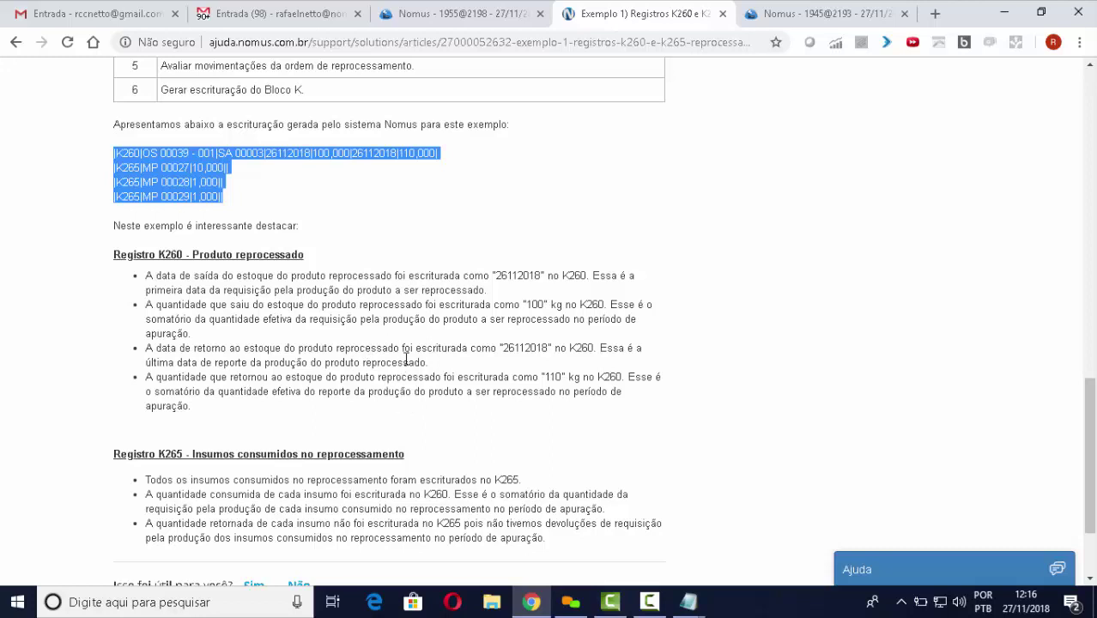
pyautogui.moveTo(489, 292); pyautogui.dragTo(139, 283)
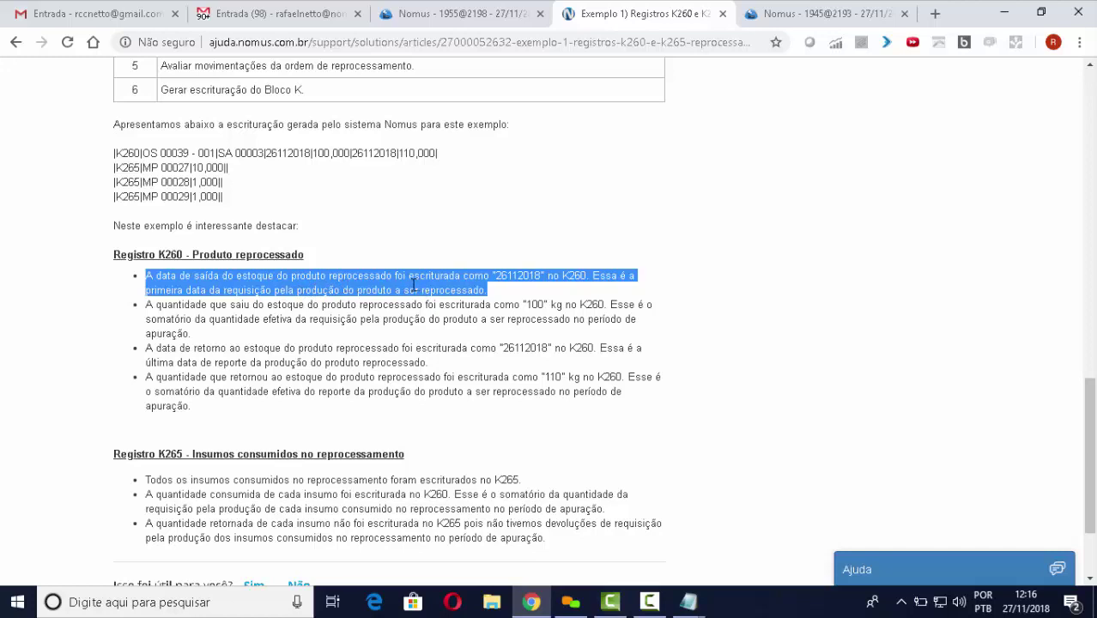
pyautogui.moveTo(194, 335); pyautogui.dragTo(146, 307)
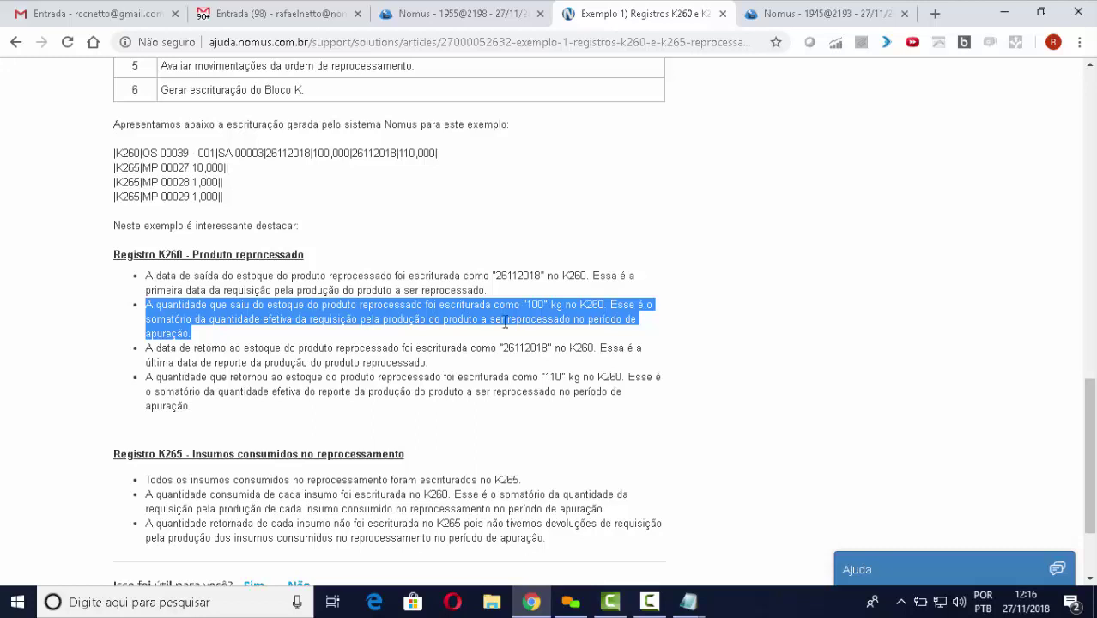
pyautogui.click(439, 372)
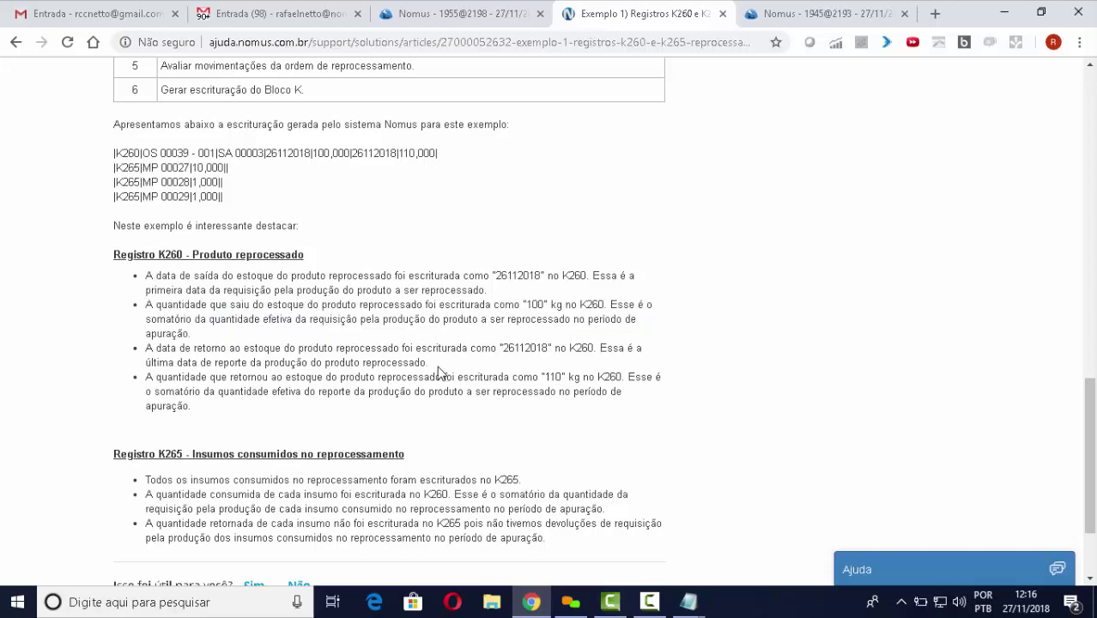
pyautogui.moveTo(434, 366); pyautogui.dragTo(145, 359)
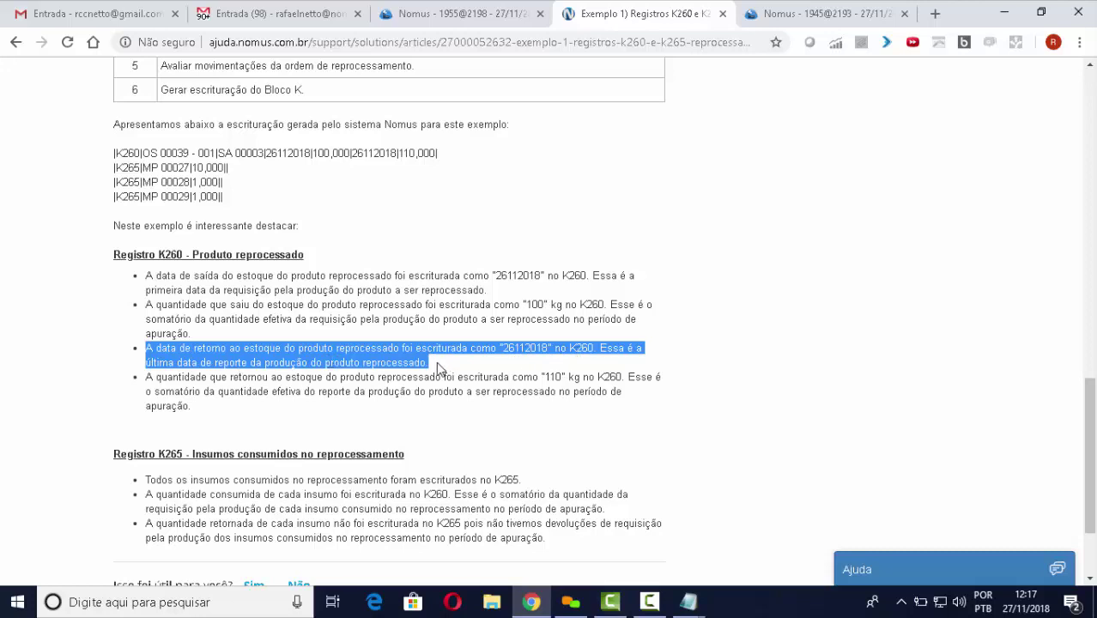
pyautogui.moveTo(197, 409); pyautogui.dragTo(144, 380)
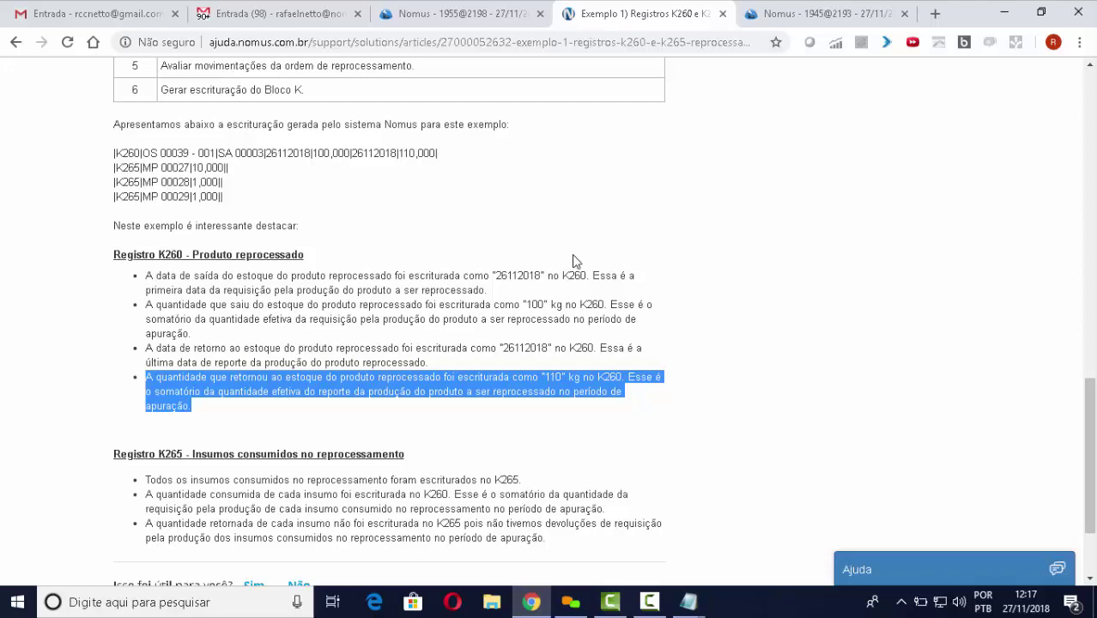
pyautogui.scroll(-1, 573, 261)
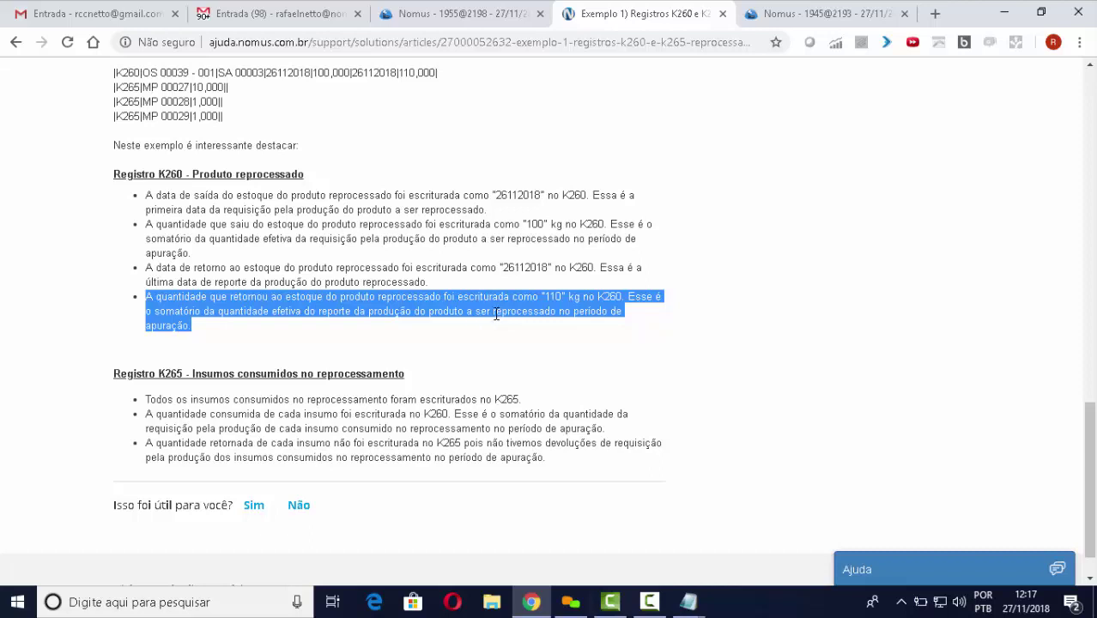
pyautogui.click(336, 341)
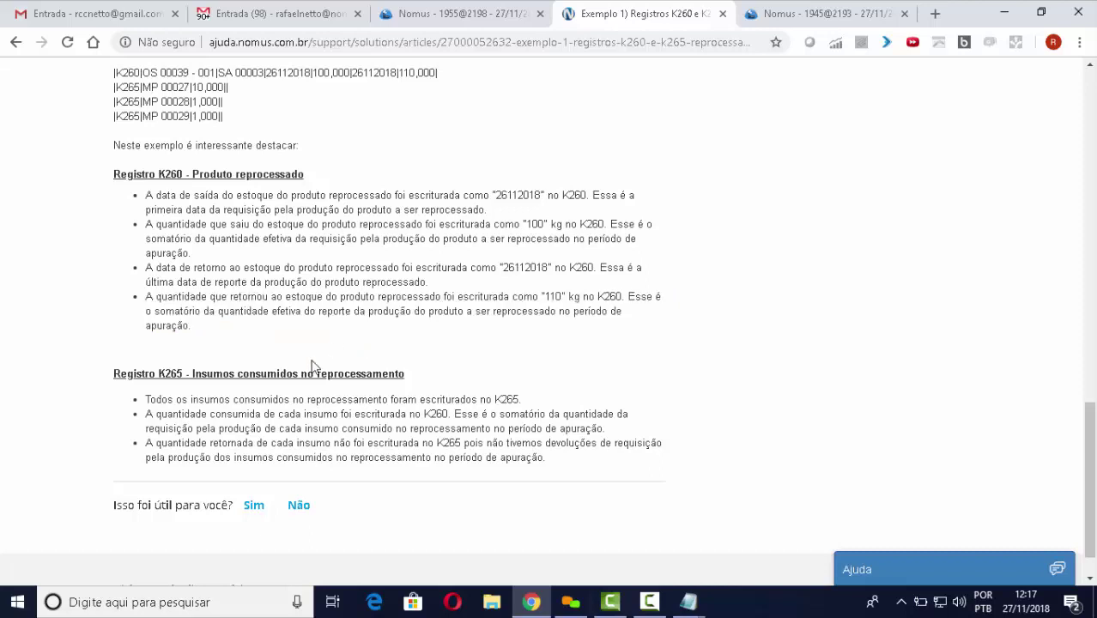
# Review the help article's K265 notes on the consumed inputs, their consumed quantities and their returned quantities.
pyautogui.moveTo(115, 374); pyautogui.dragTo(421, 375)
pyautogui.click(456, 367)
pyautogui.scroll(-1, 455, 341)
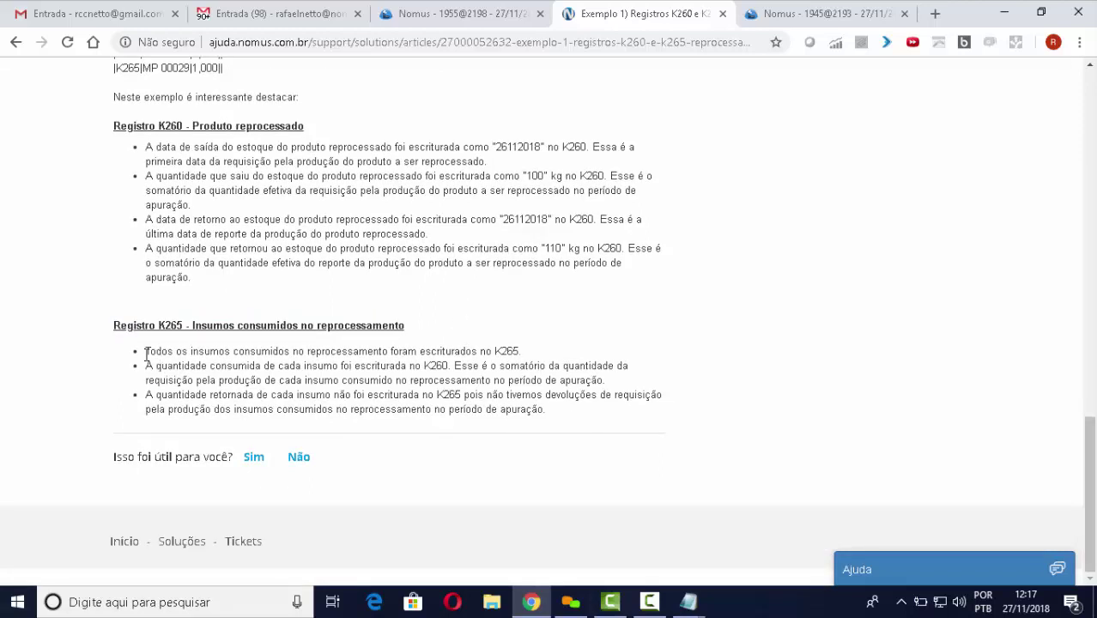
pyautogui.moveTo(145, 351); pyautogui.dragTo(526, 355)
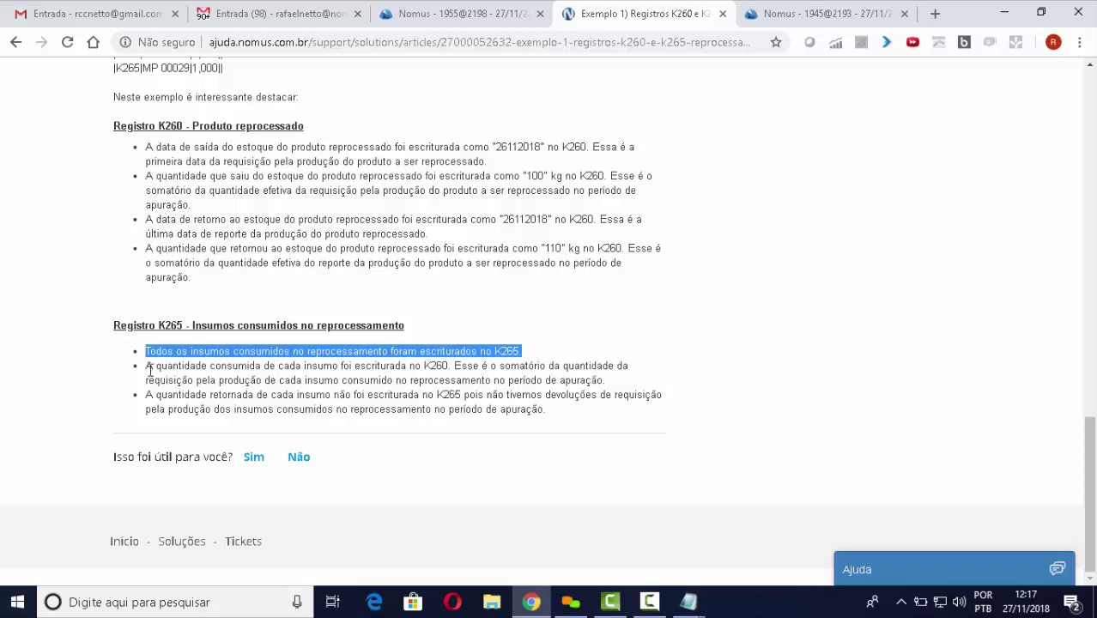
pyautogui.moveTo(146, 367); pyautogui.dragTo(620, 384)
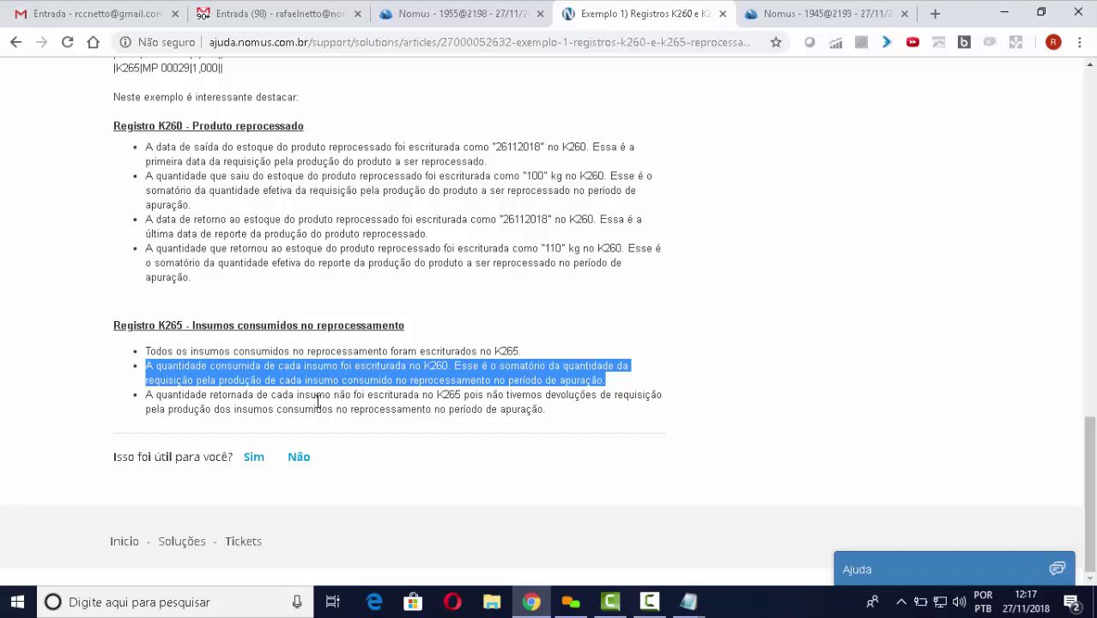
pyautogui.moveTo(146, 394); pyautogui.dragTo(459, 394)
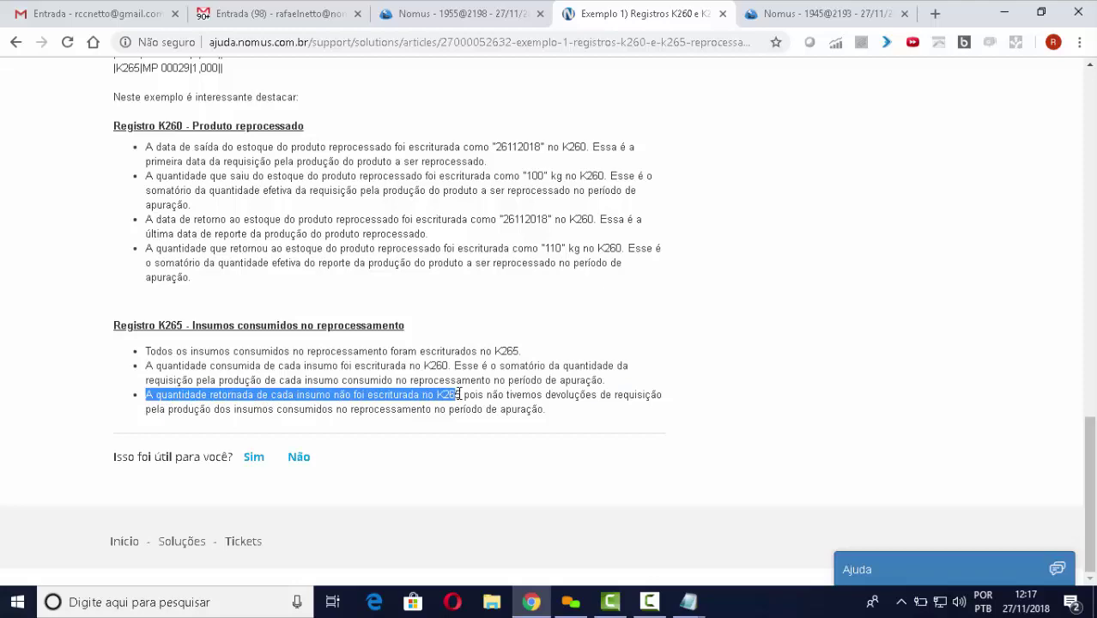
# Check the returned-quantity fields of the last K265 records in the Blocok (43) text file, then return to the help article.
pyautogui.click(688, 601)
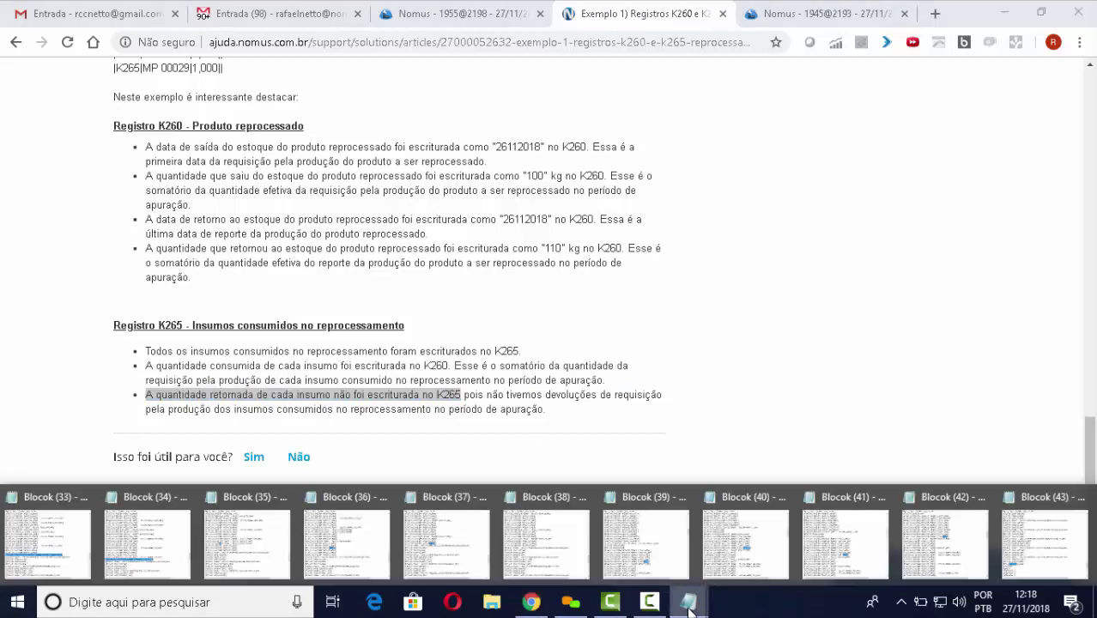
pyautogui.click(1046, 549)
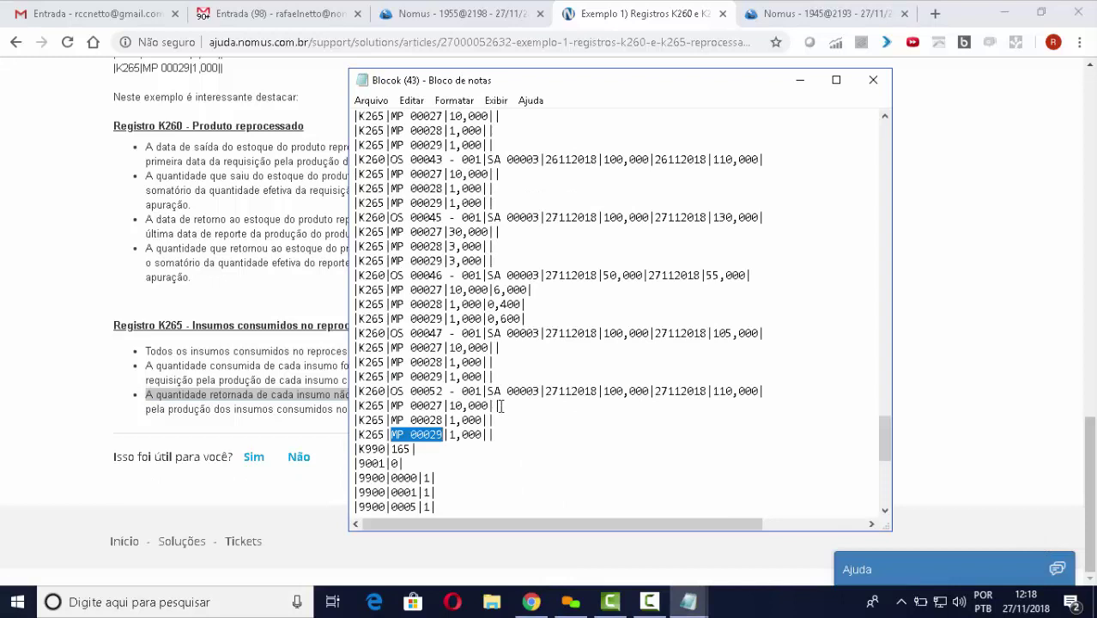
pyautogui.moveTo(500, 405); pyautogui.dragTo(482, 435)
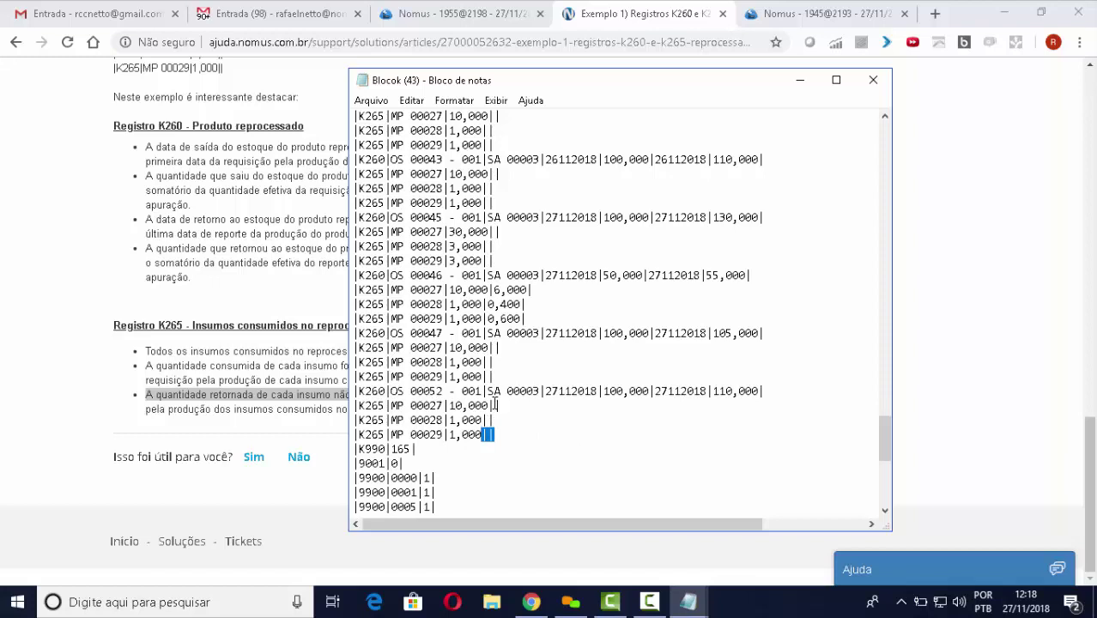
pyautogui.click(800, 81)
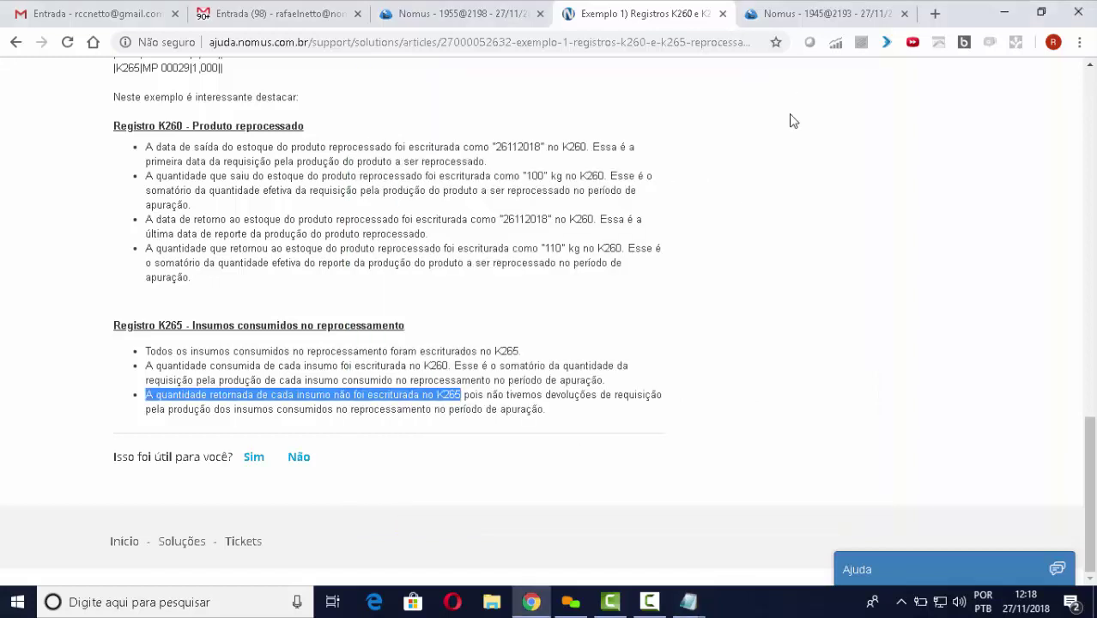
pyautogui.click(503, 403)
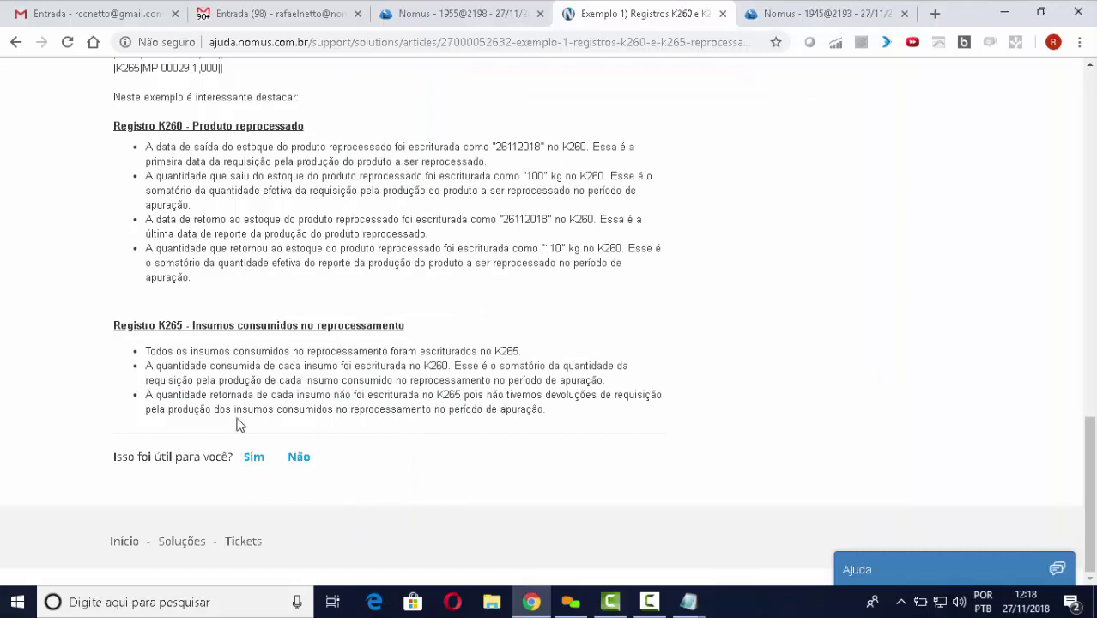